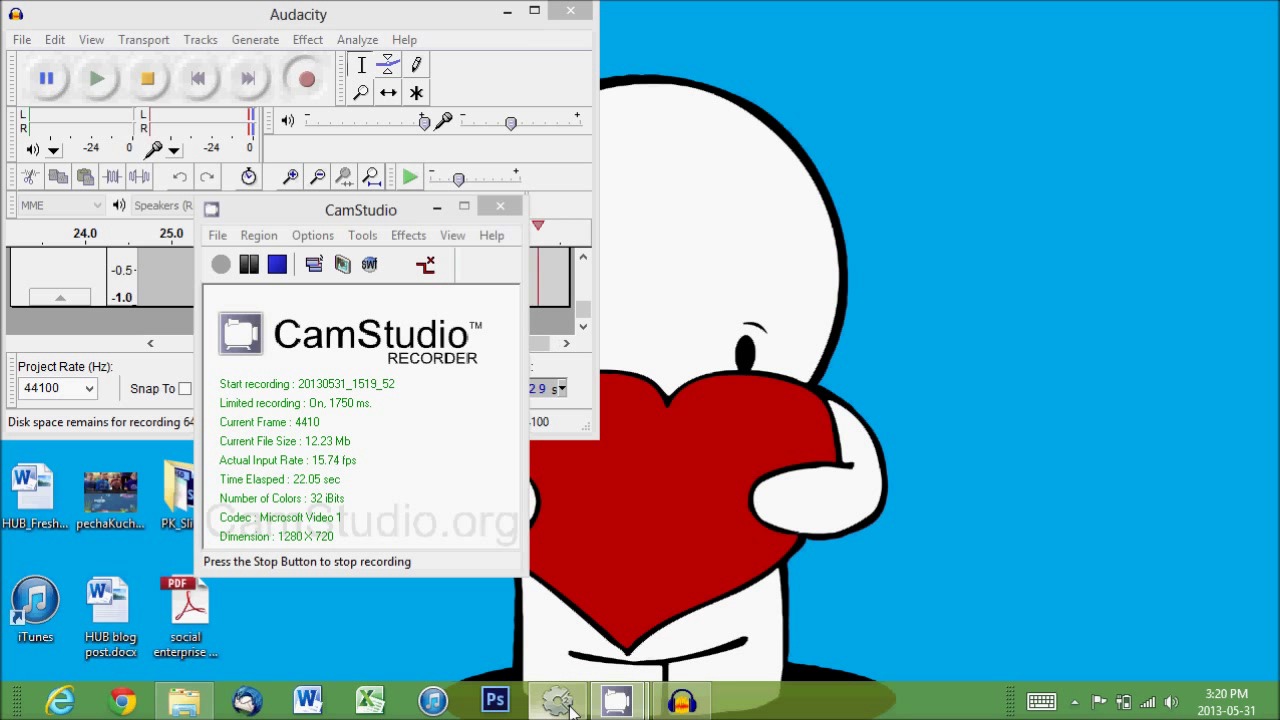
- Bring Construct 2 forward and choose New from its application menu to show the project templates
click(570, 706)
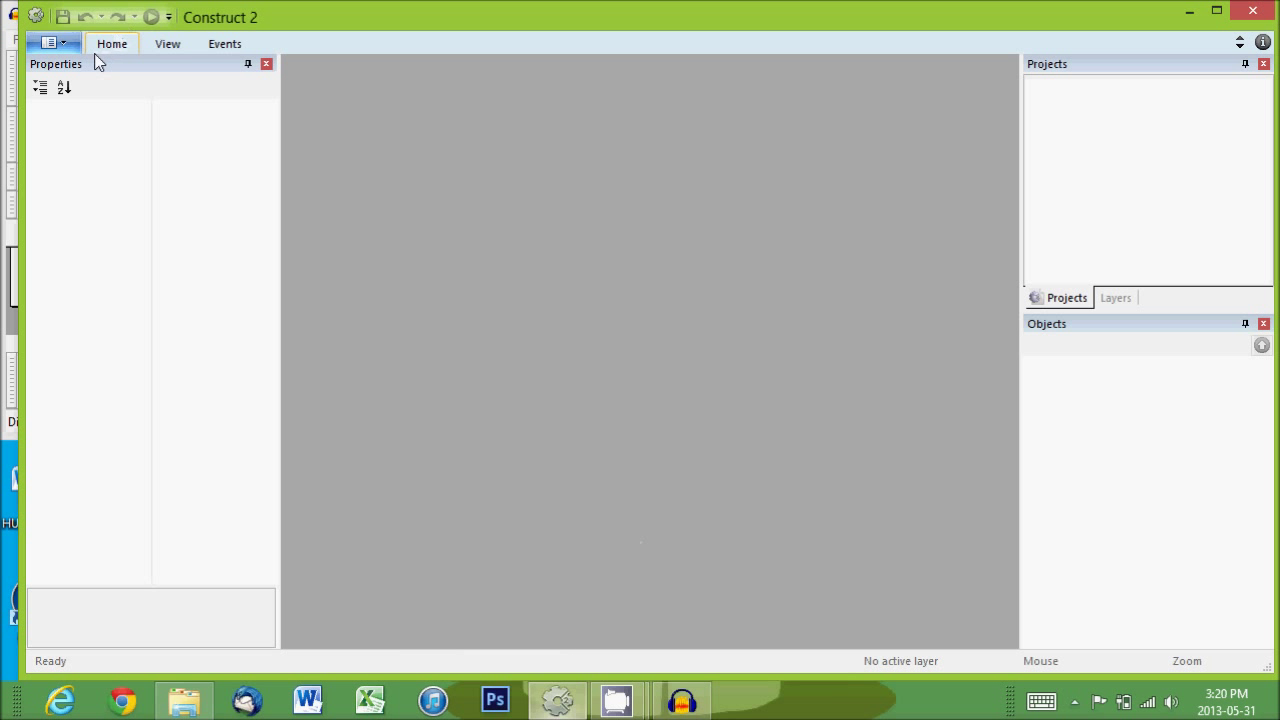
click(62, 44)
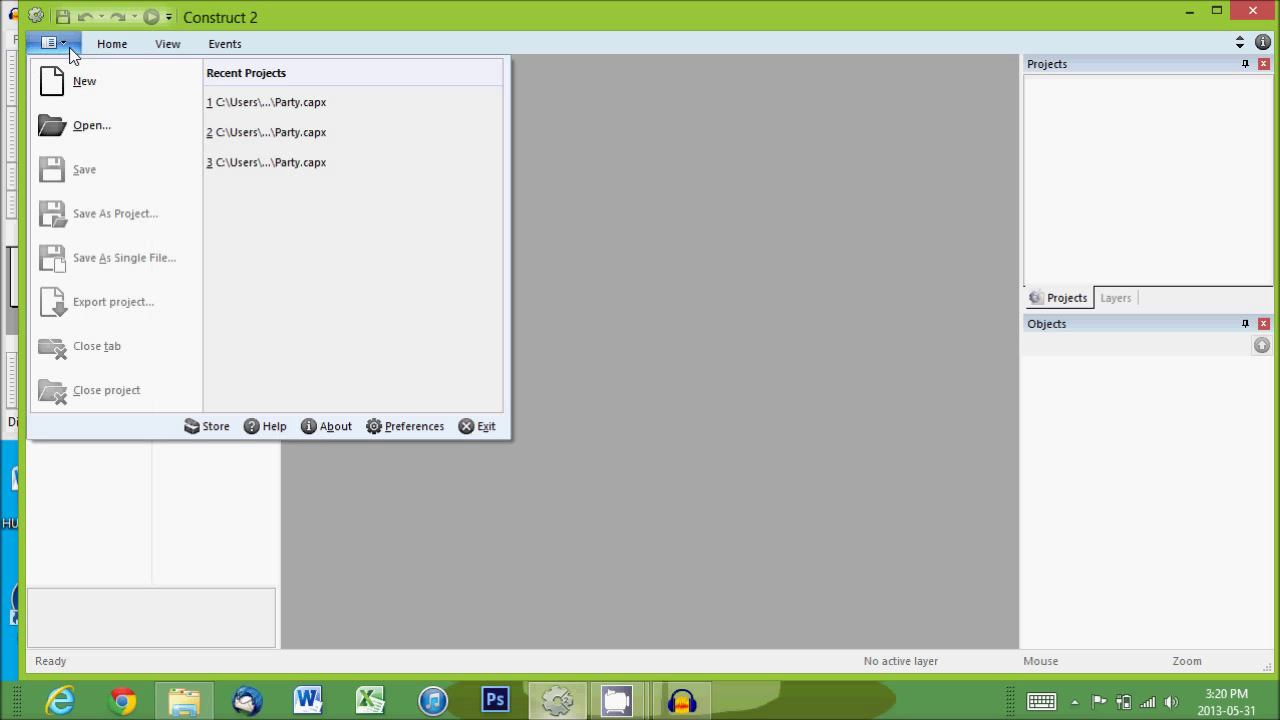
click(72, 100)
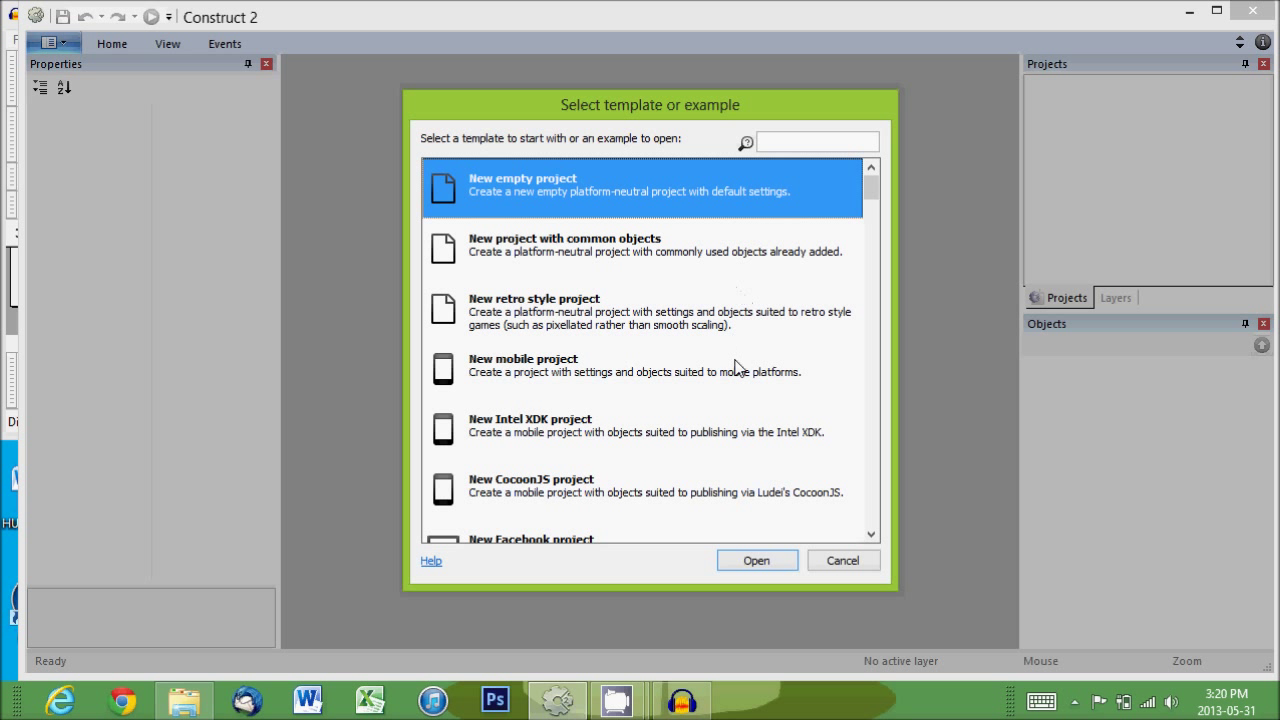
- Create a new empty project, maximize the window, and rename the project to 'Davids Game'
click(757, 562)
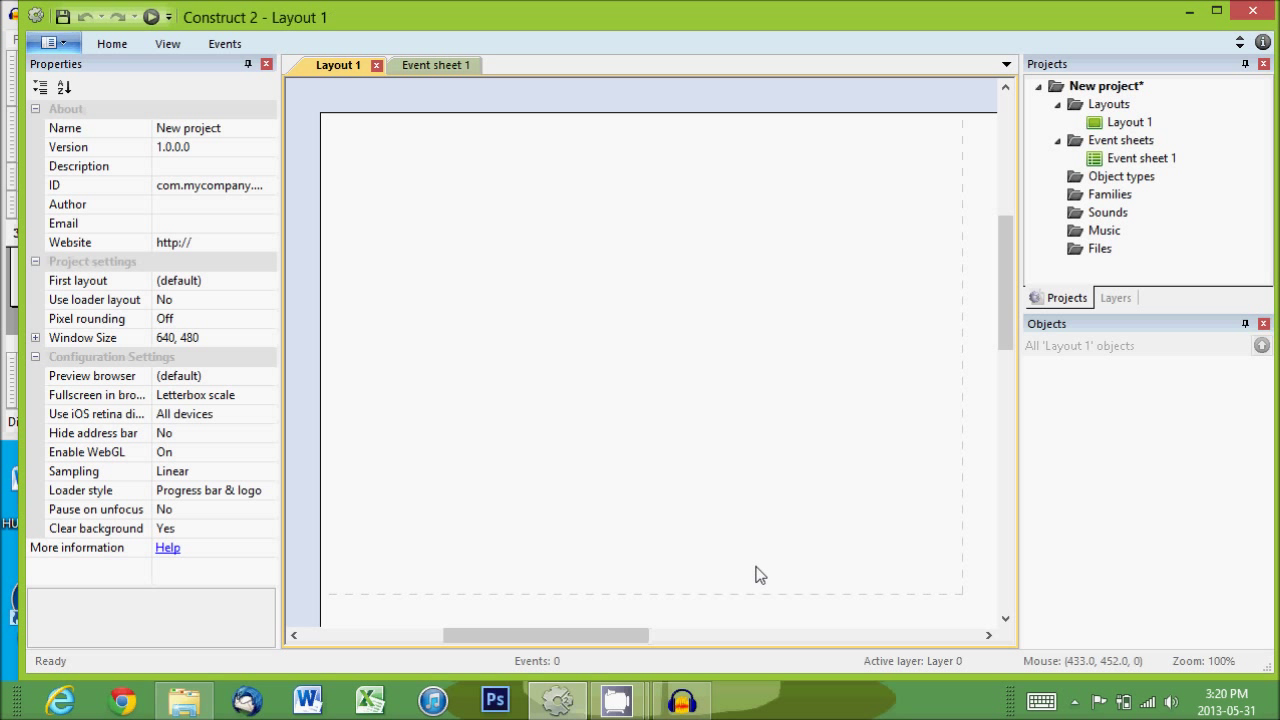
click(1217, 11)
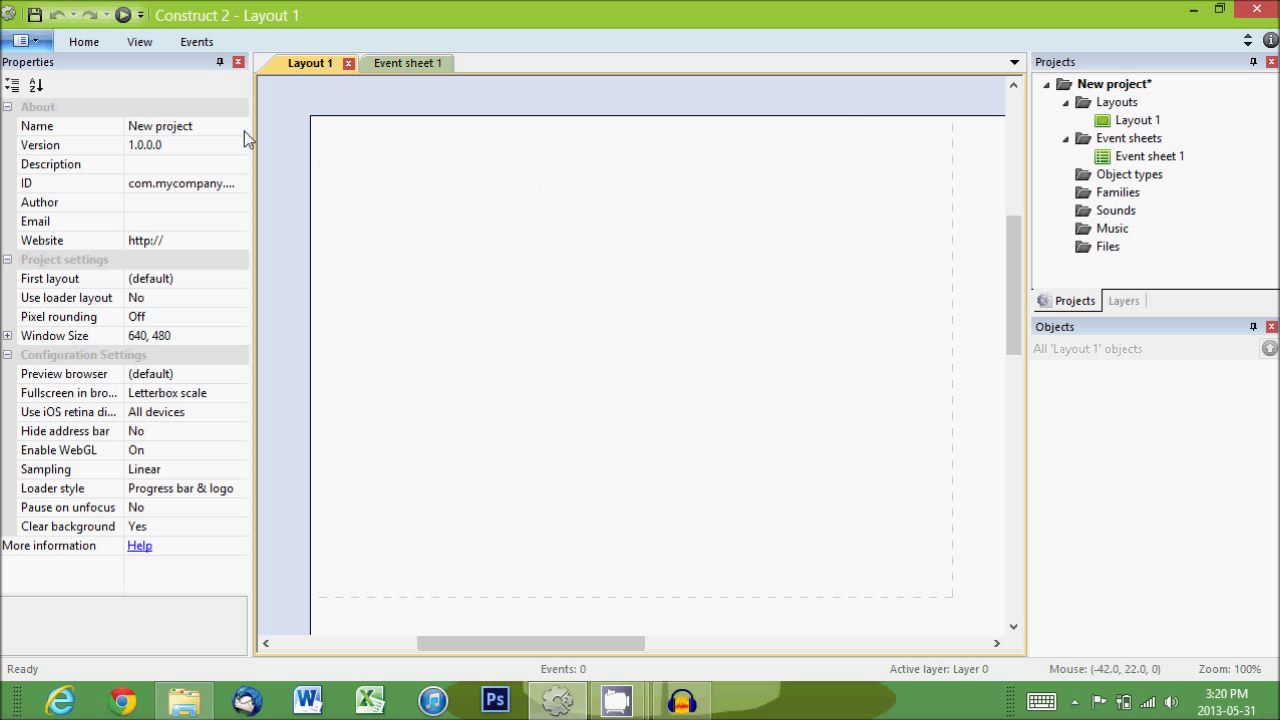
click(207, 130)
drag(214, 126, 118, 145)
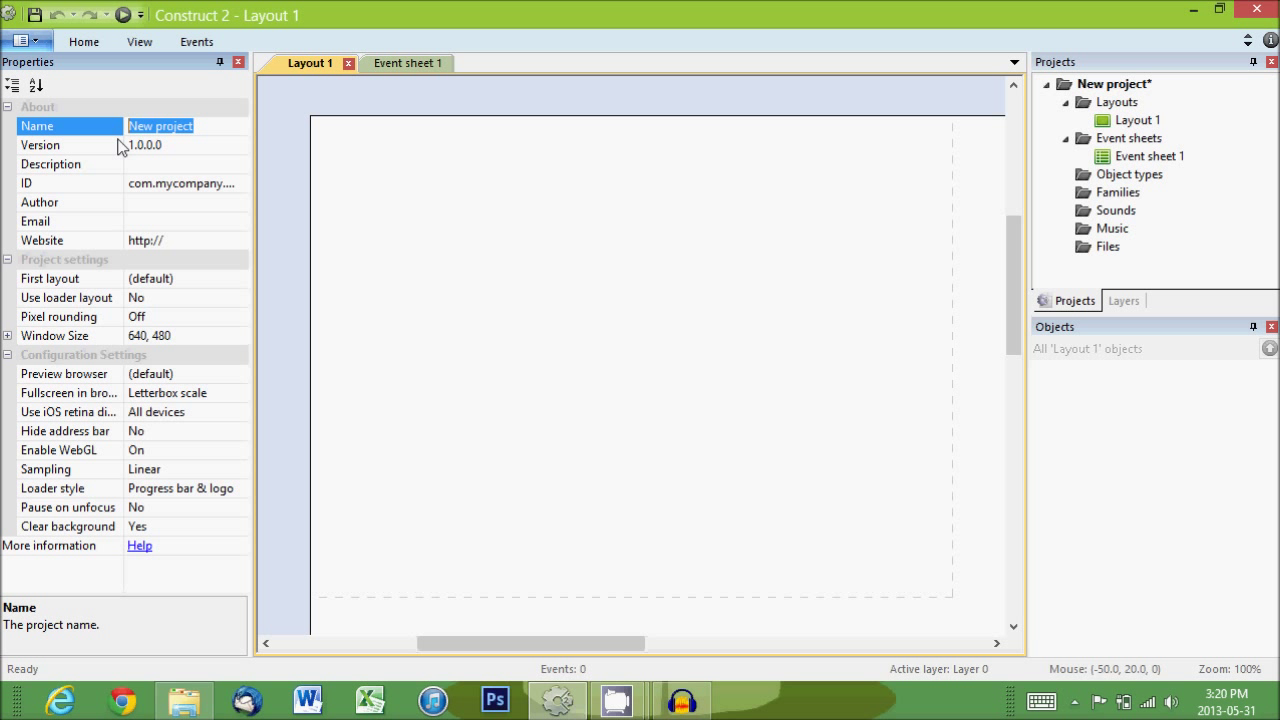
text(Davids Game)
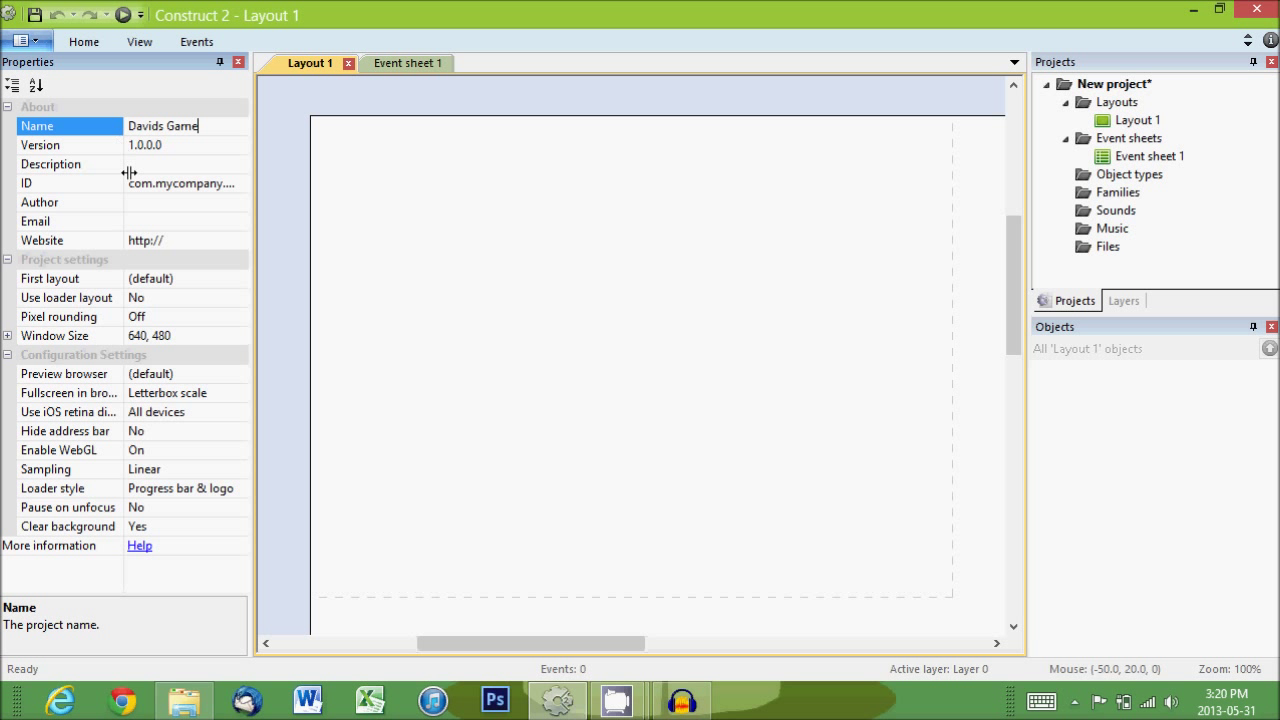
click(367, 215)
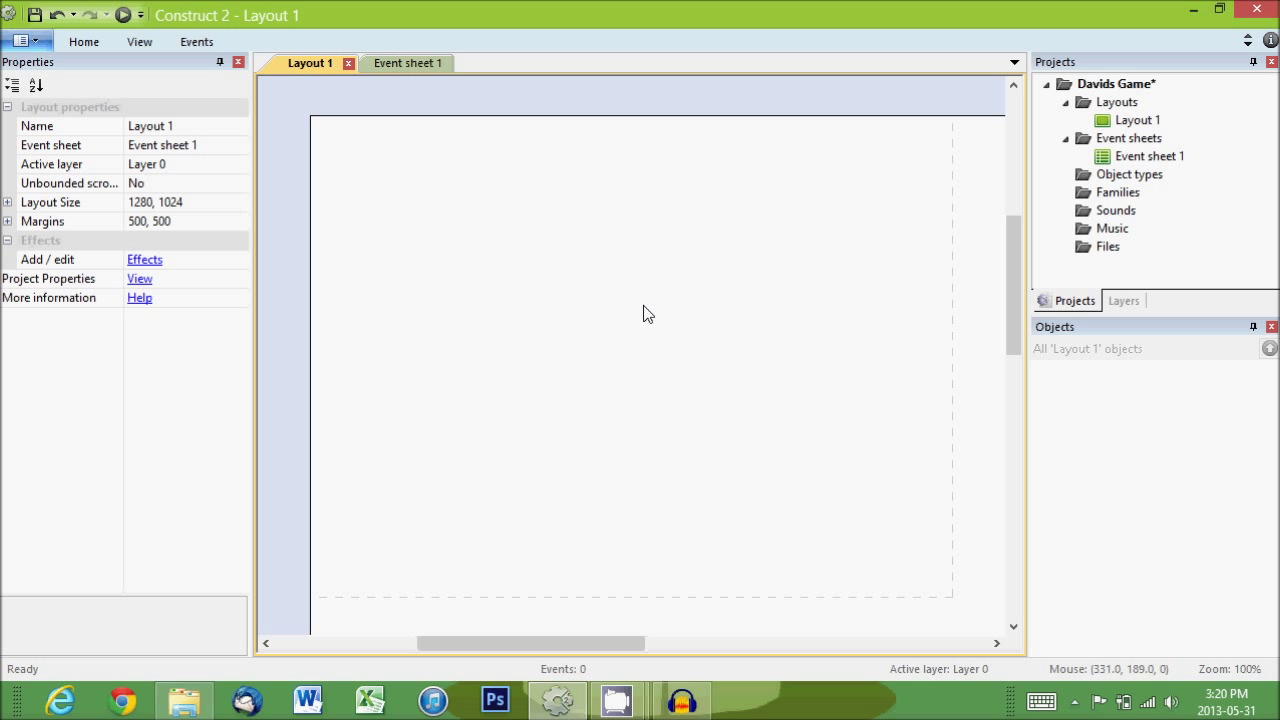
click(430, 64)
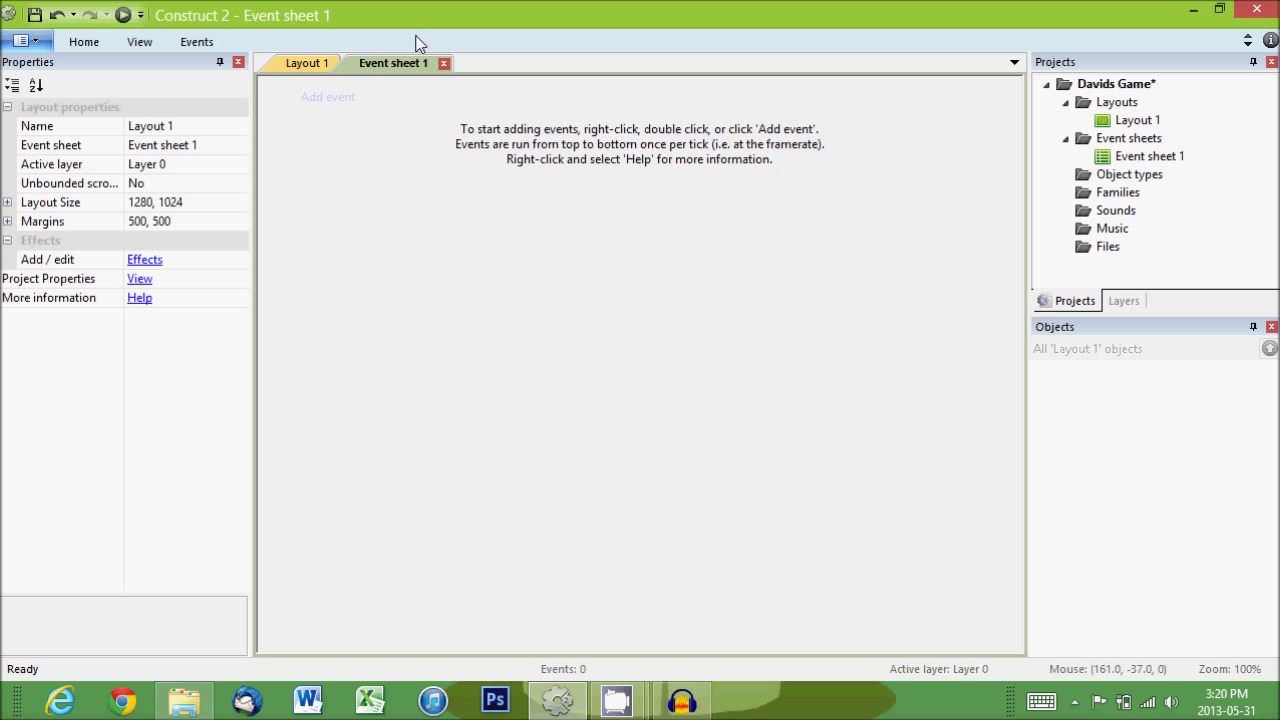
click(297, 66)
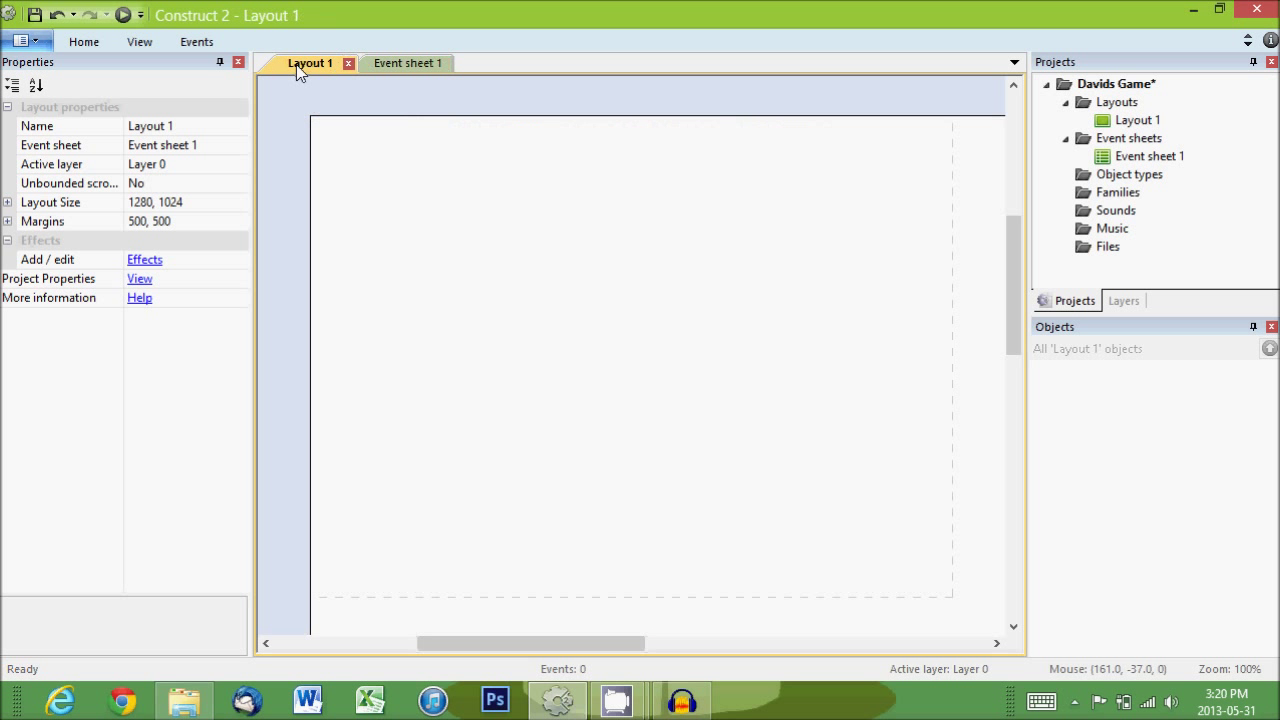
- Insert a new Sprite object onto Layout 1, opening its blank frame in the image editor
right_click(432, 215)
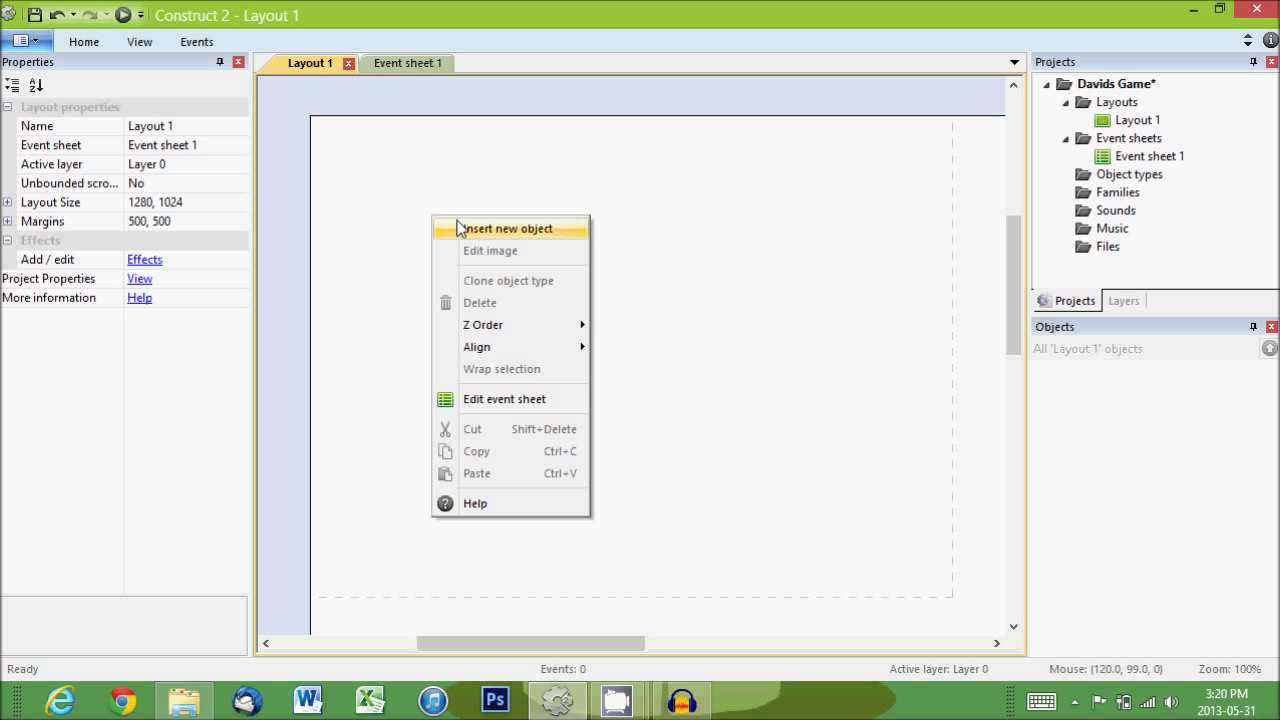
click(475, 230)
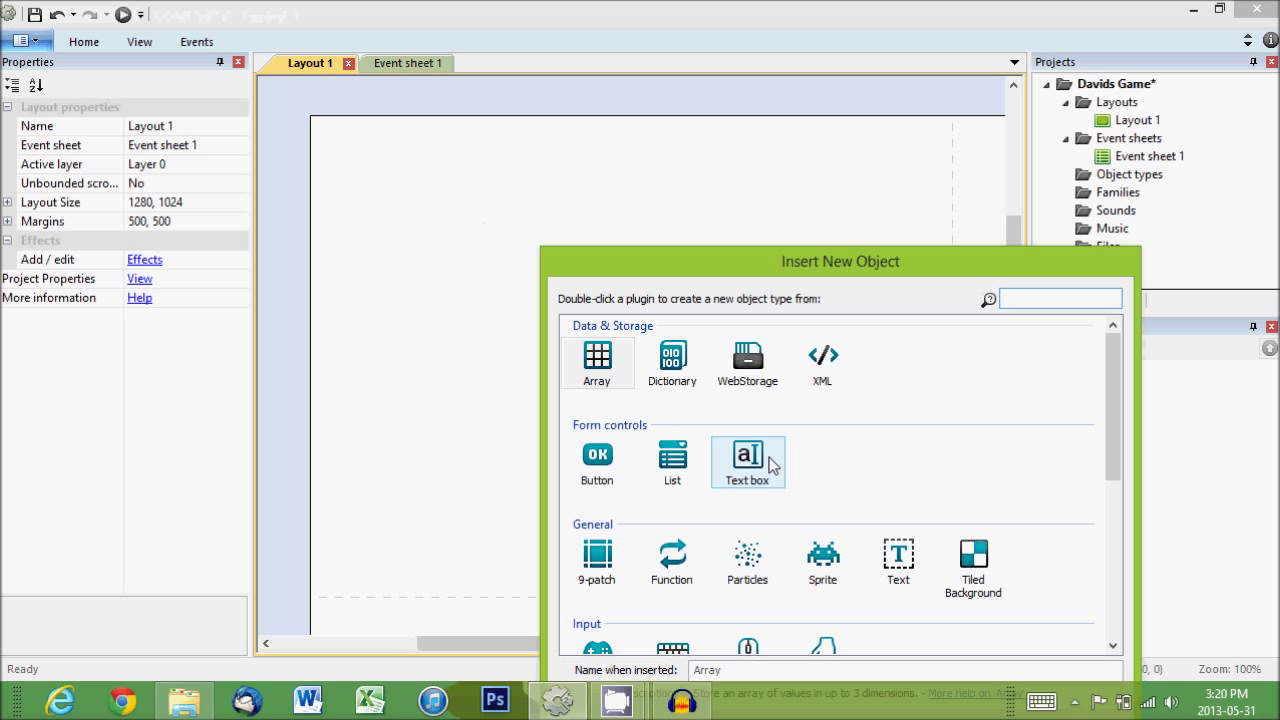
double_click(836, 570)
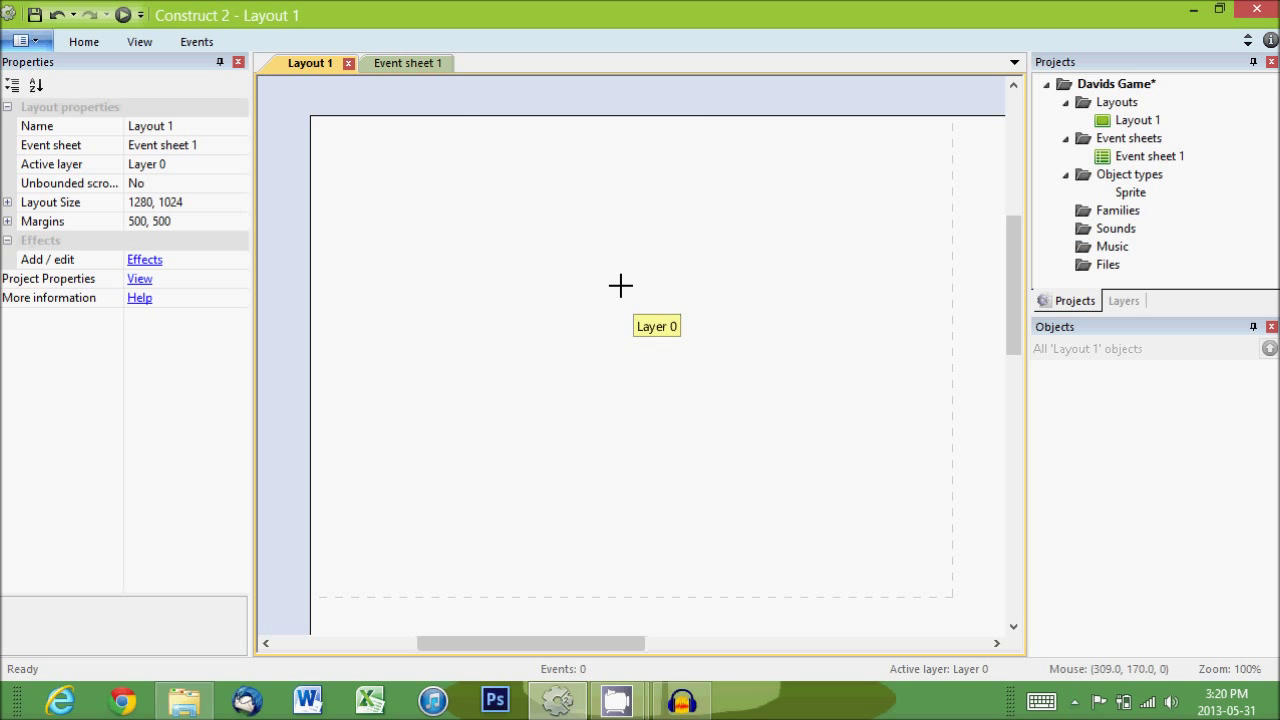
click(620, 286)
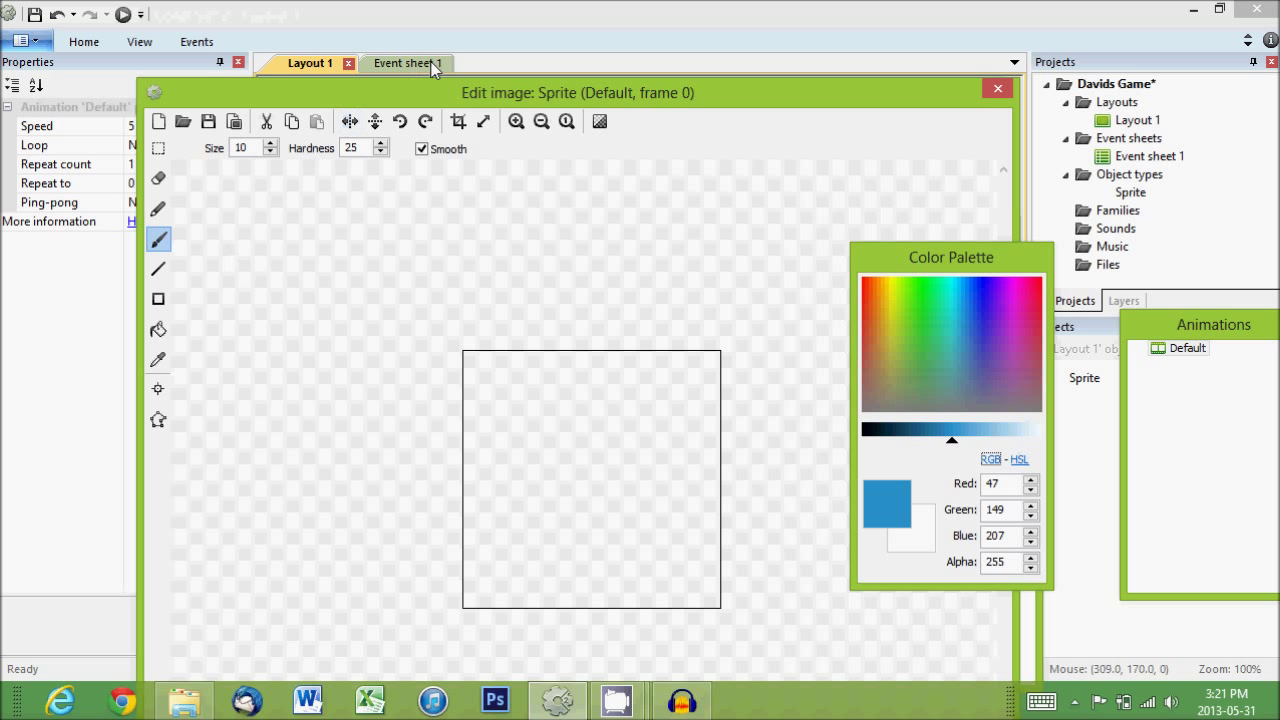
- Fill the sprite canvas with cyan (38, 216, 216) using the Fill tool
click(158, 335)
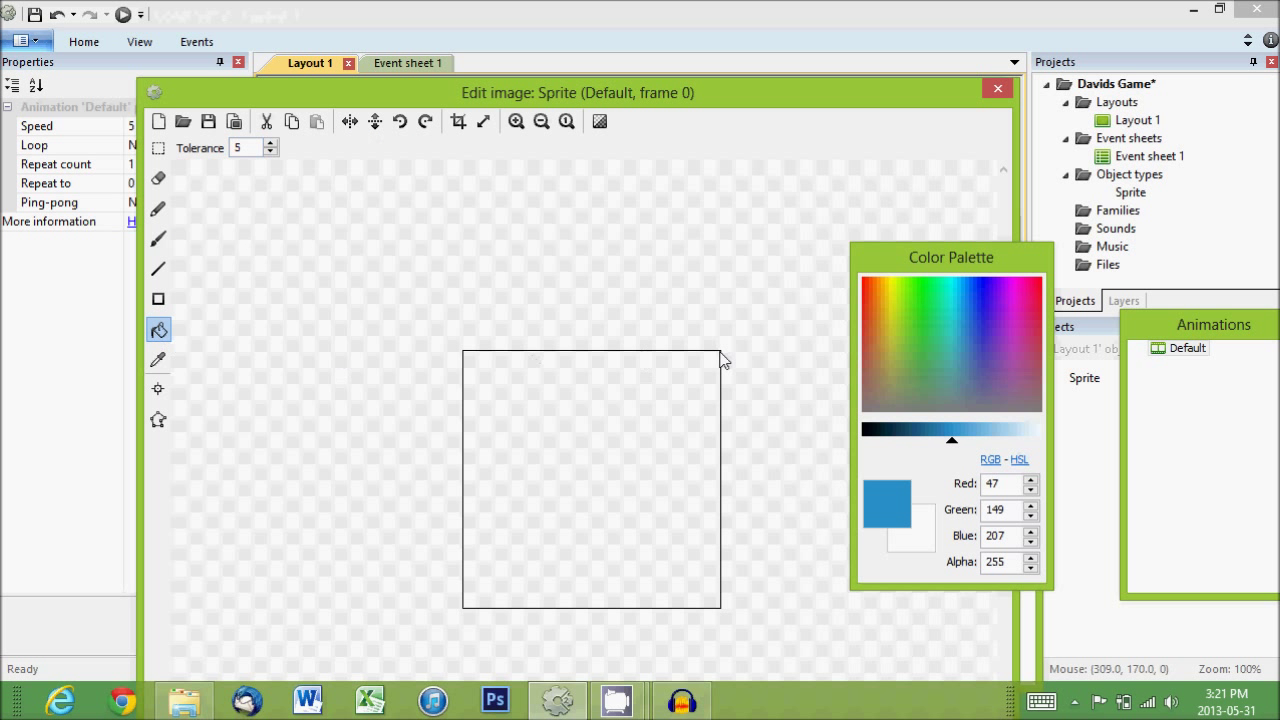
click(952, 316)
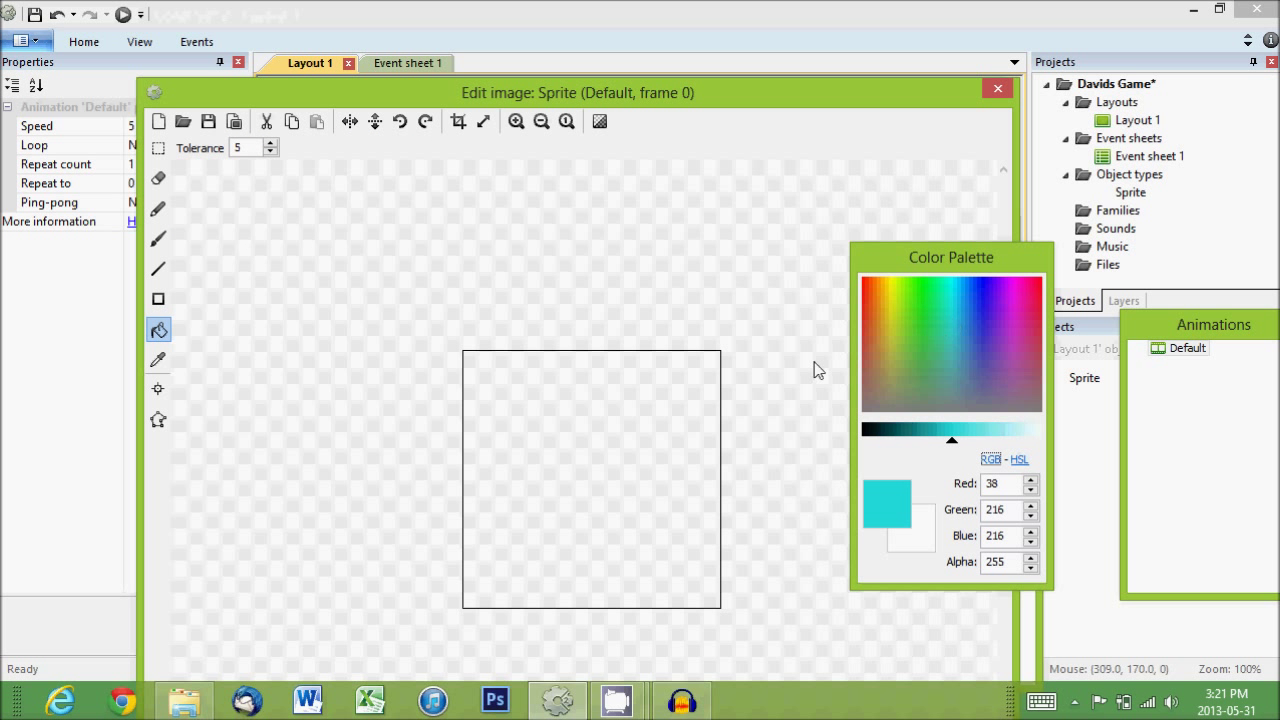
click(608, 410)
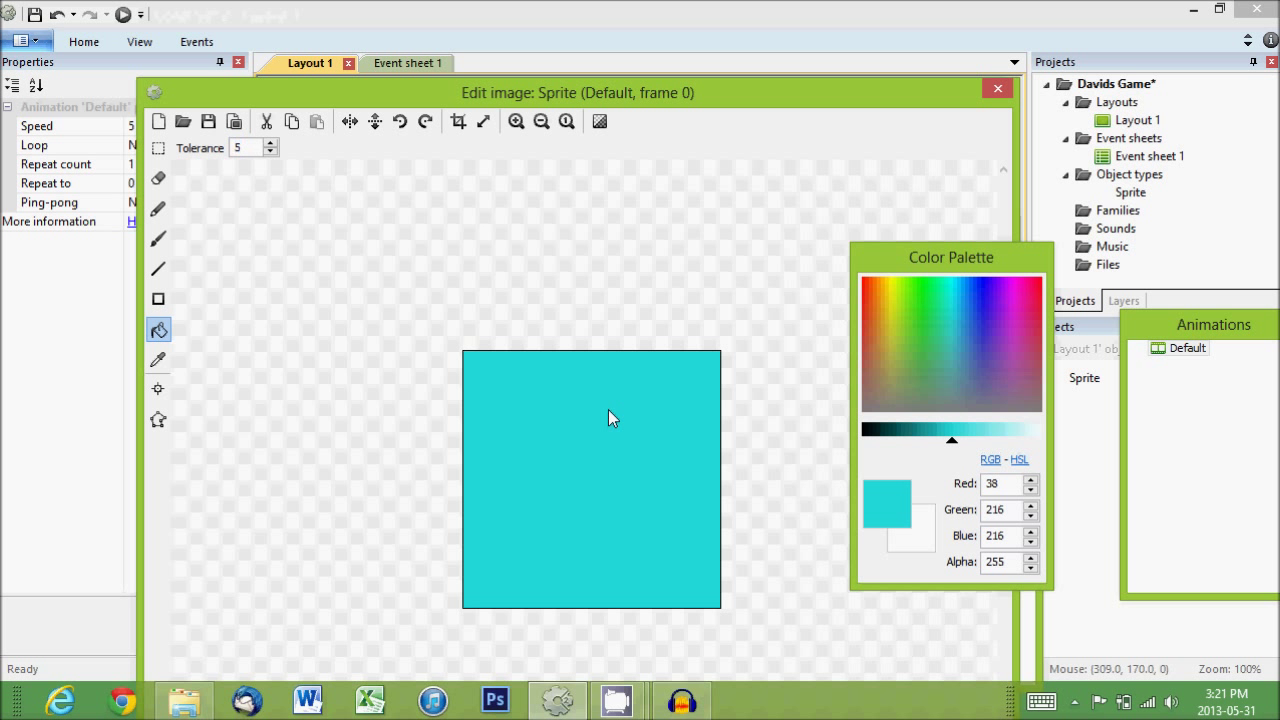
- Resize the sprite image from 256×256 to 32×32 pixels
click(486, 124)
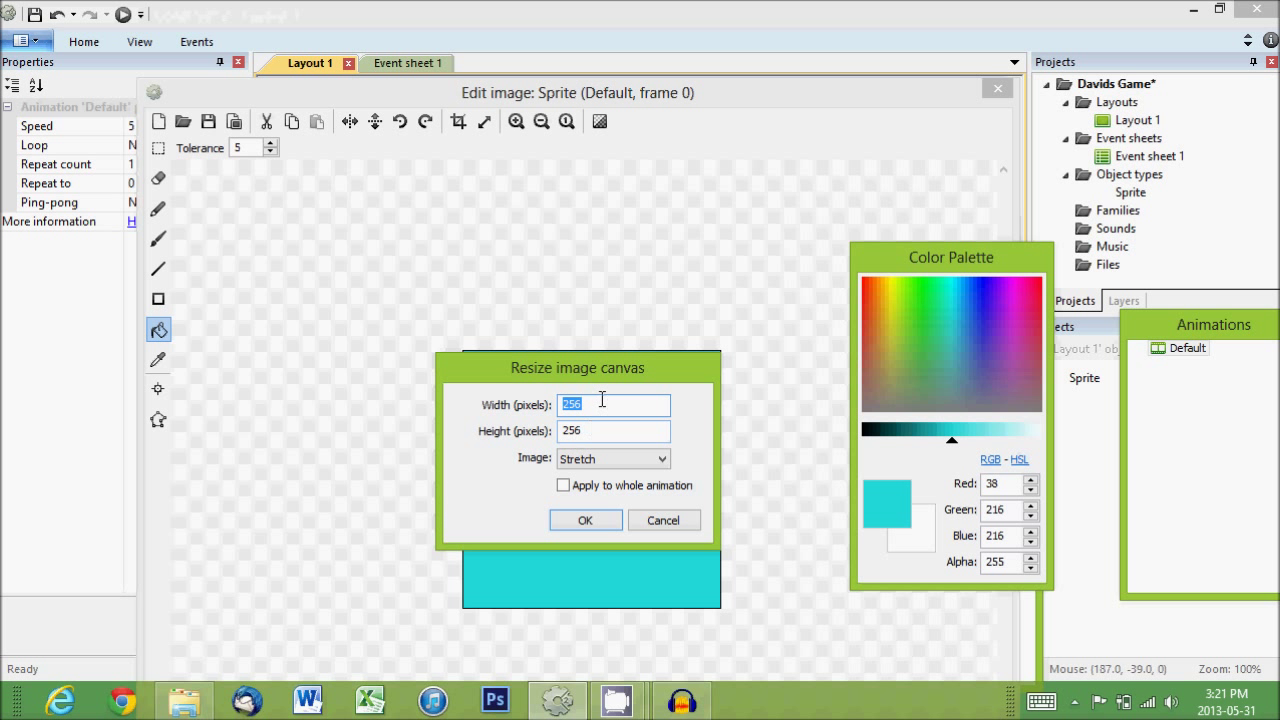
text(32)
key(Tab)
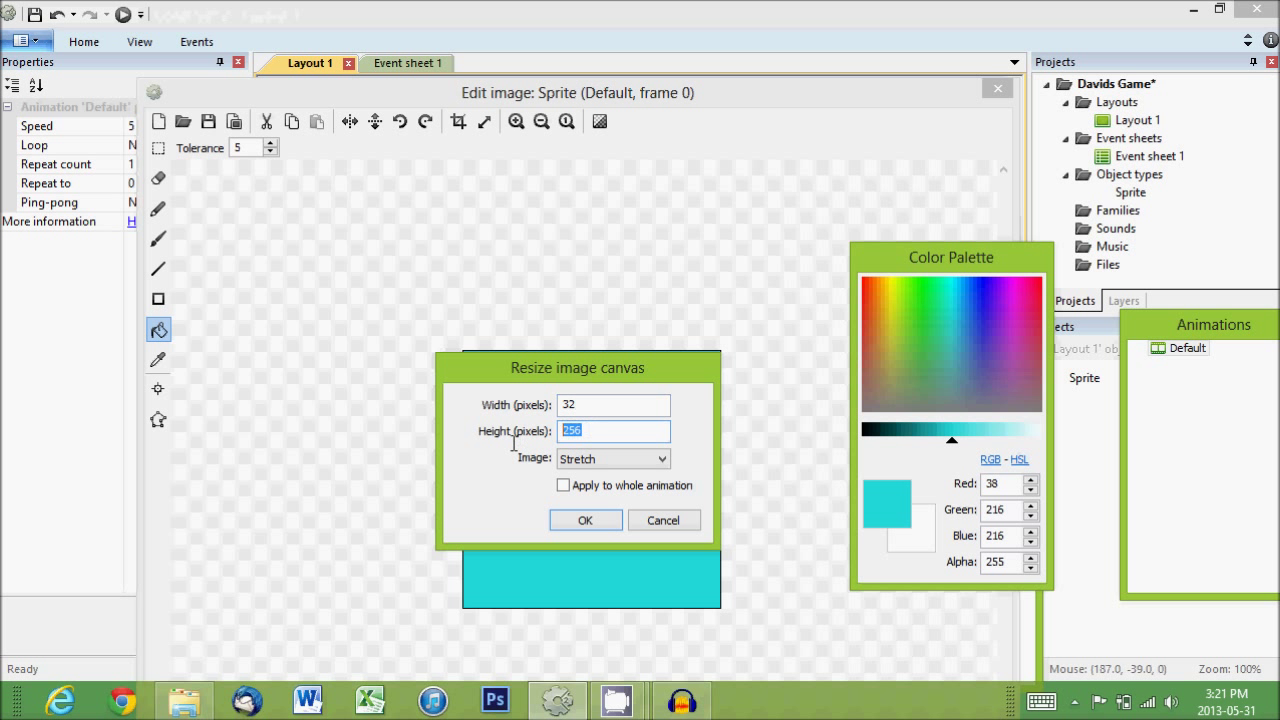
text(32)
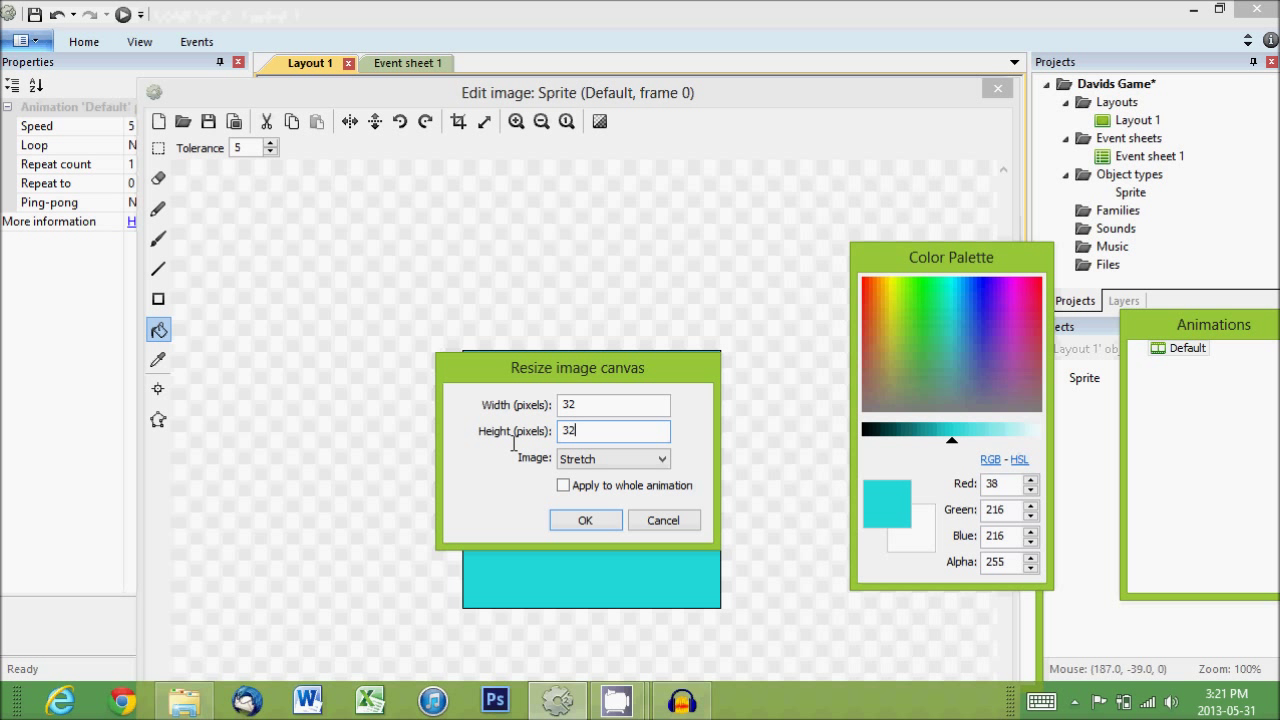
click(585, 522)
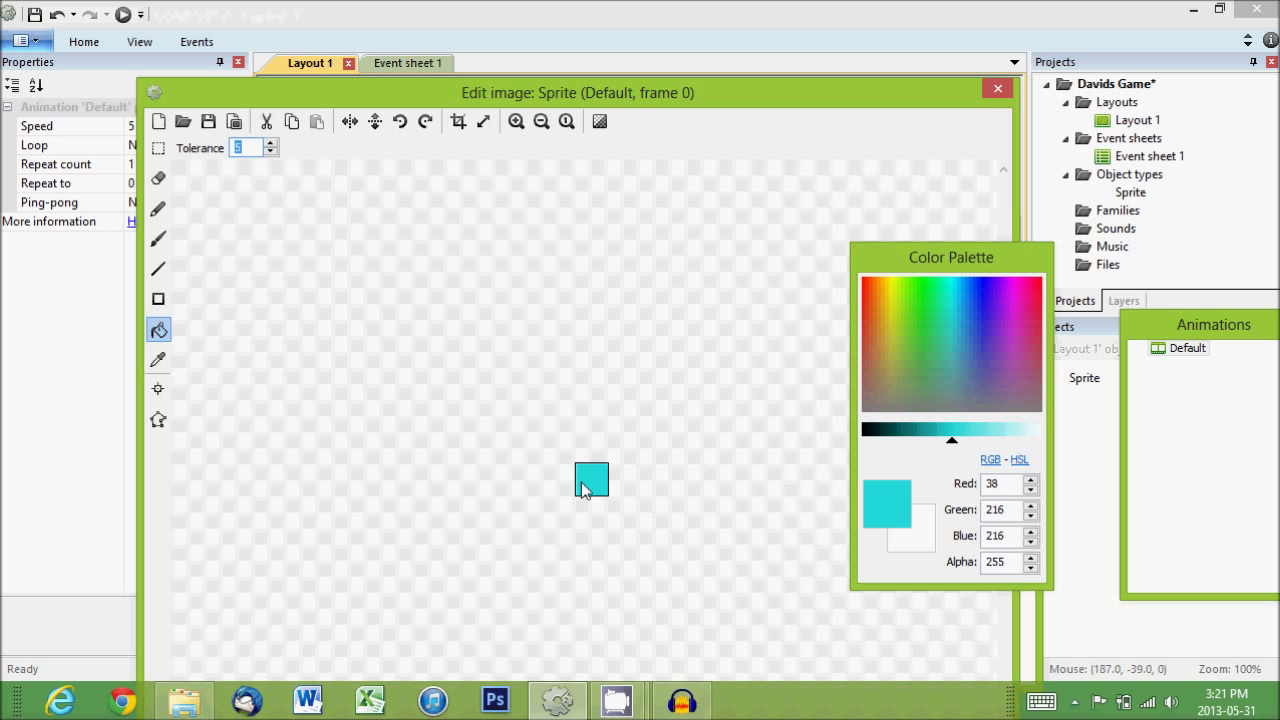
- Close the image editor, name the sprite 'player', and move it up and left to 254, 116
click(997, 92)
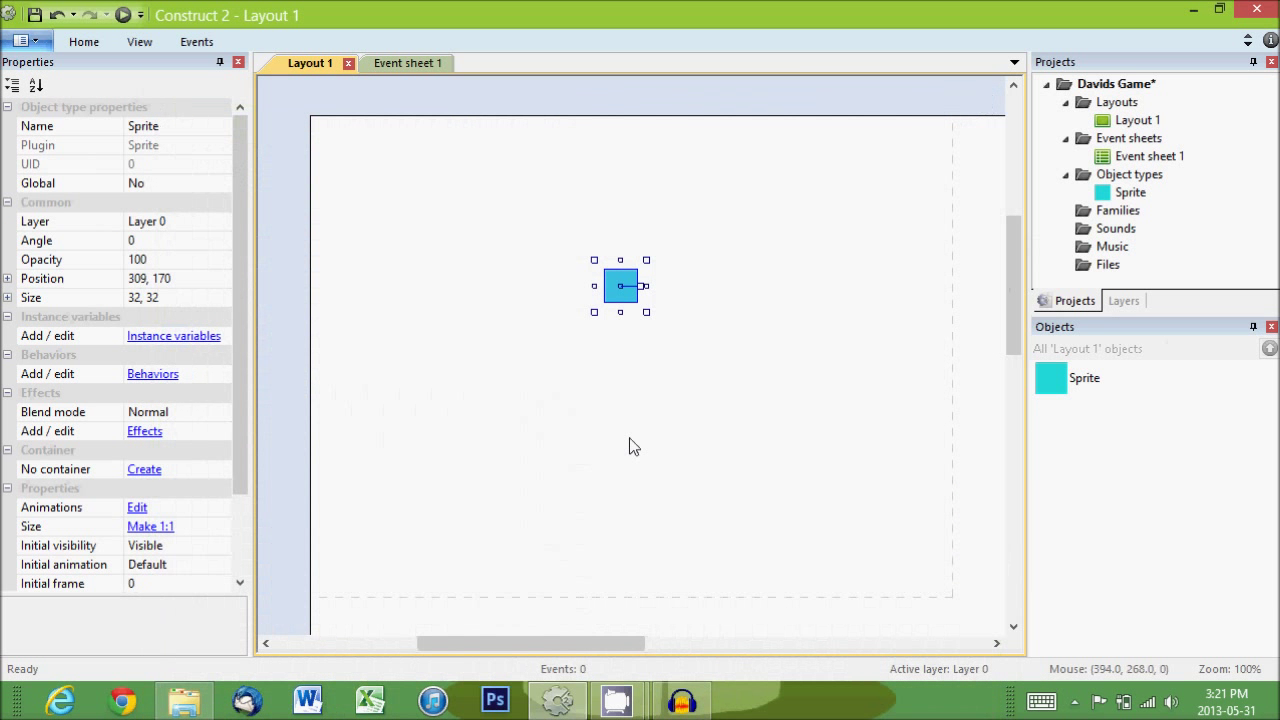
drag(635, 292, 628, 252)
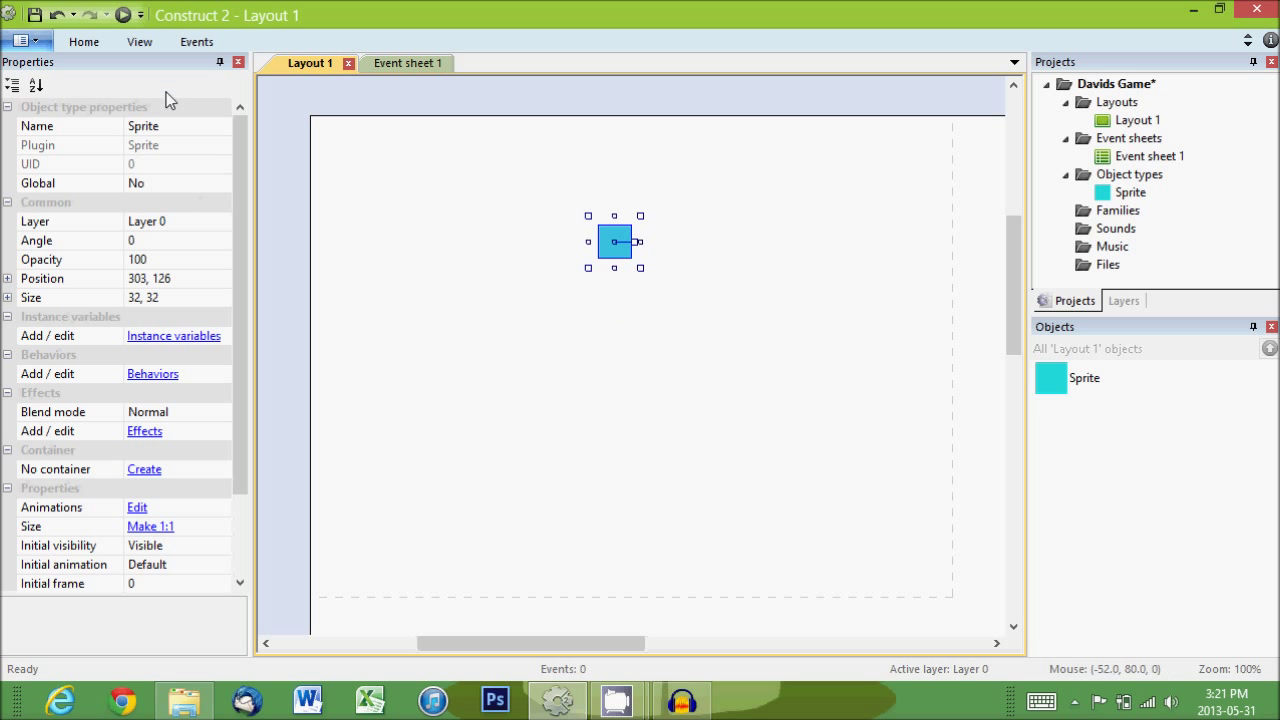
click(170, 128)
text(P)
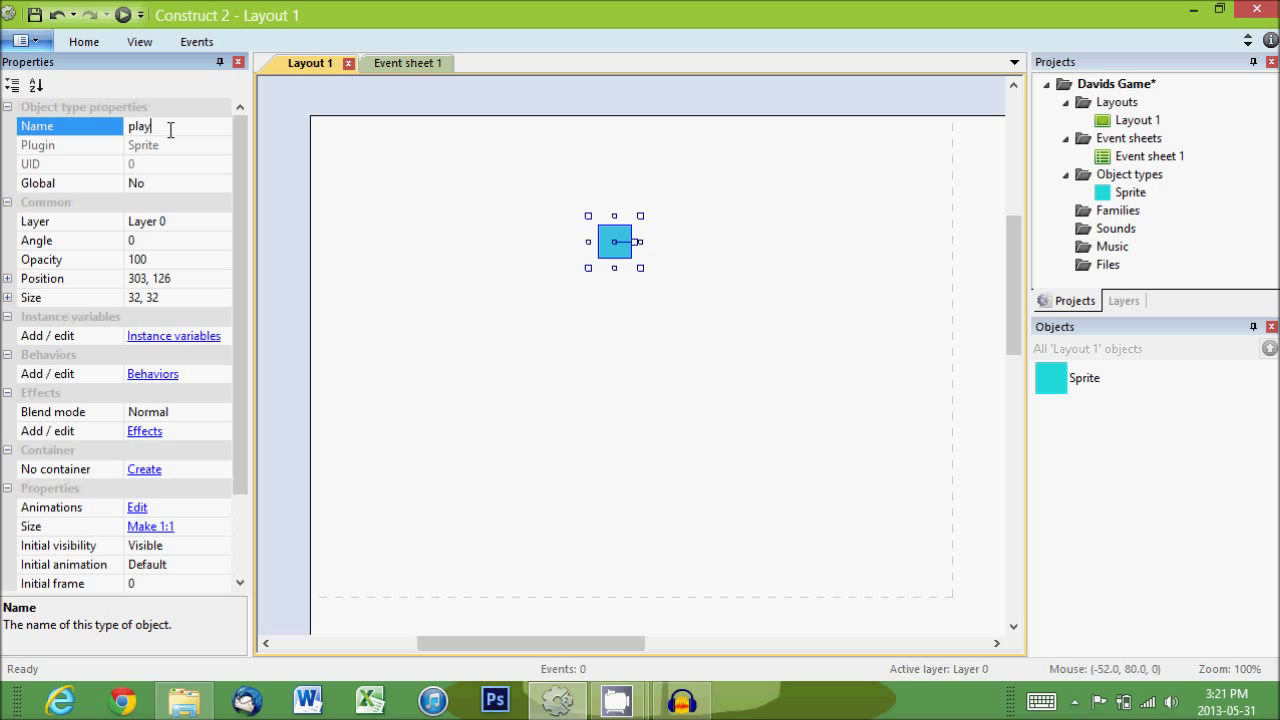
key(Return)
click(369, 273)
drag(614, 243, 565, 233)
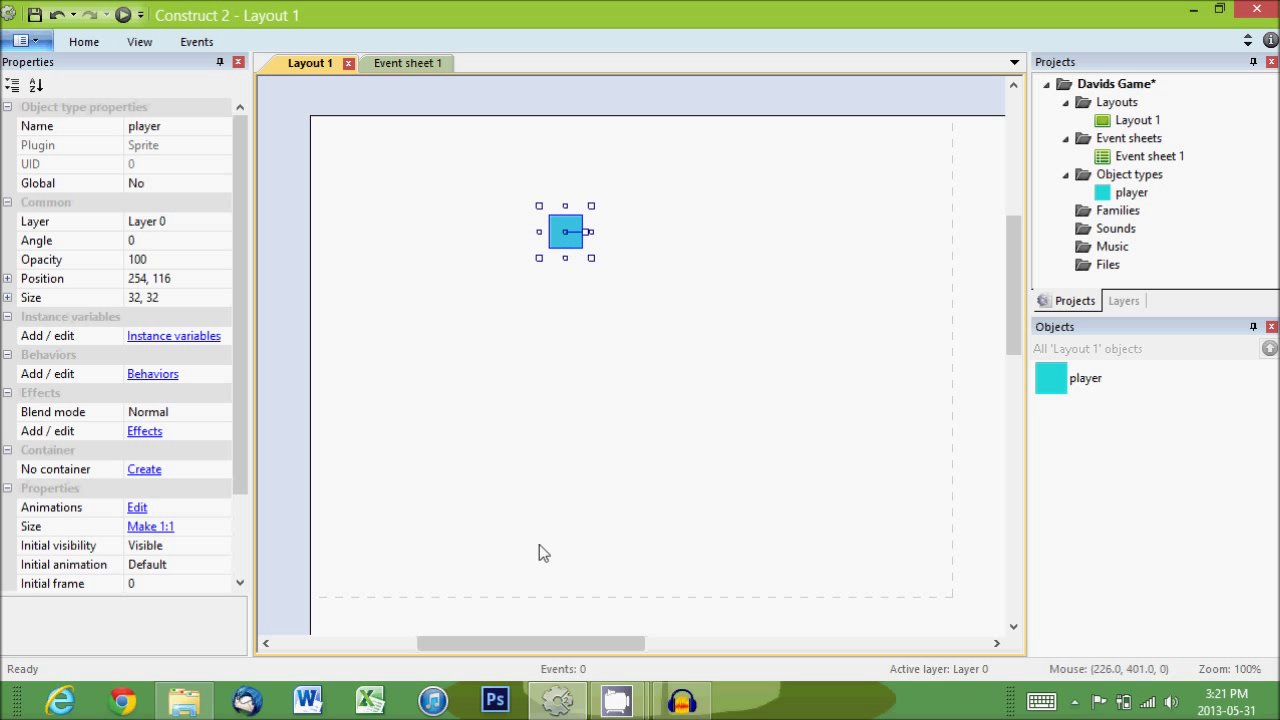
- Insert a second Sprite object and place it lower on Layout 1
right_click(524, 516)
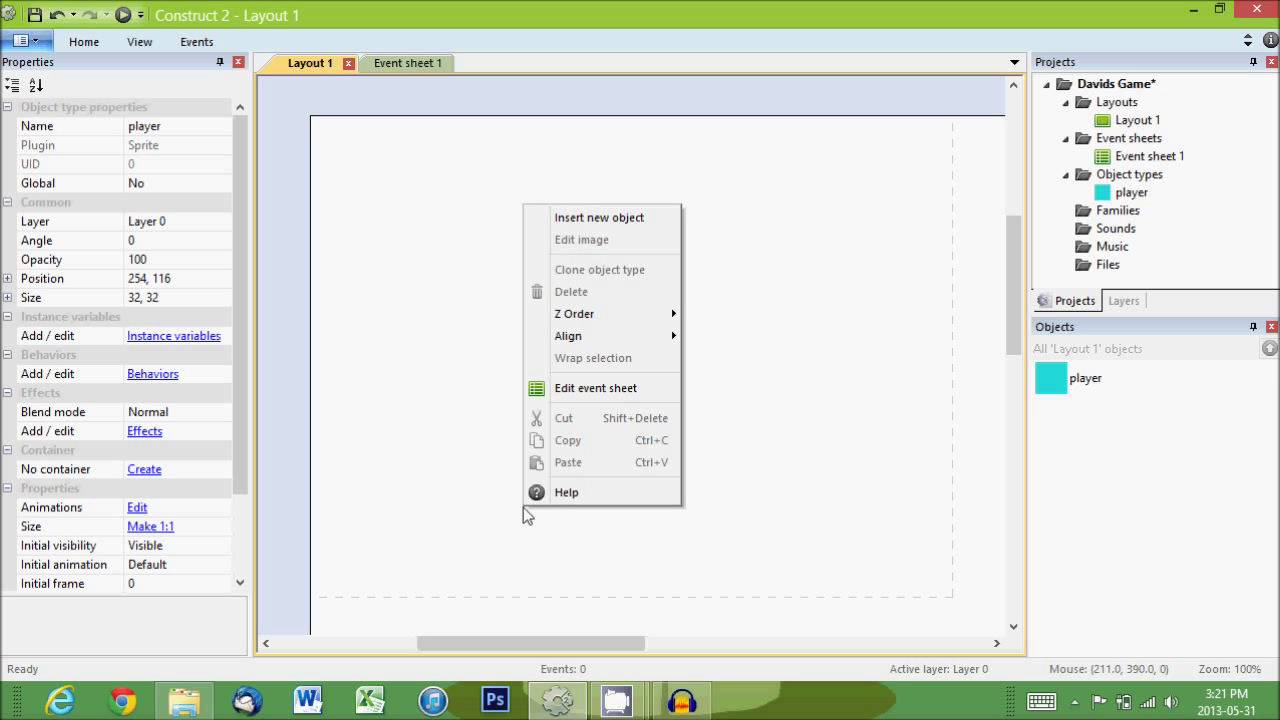
click(573, 217)
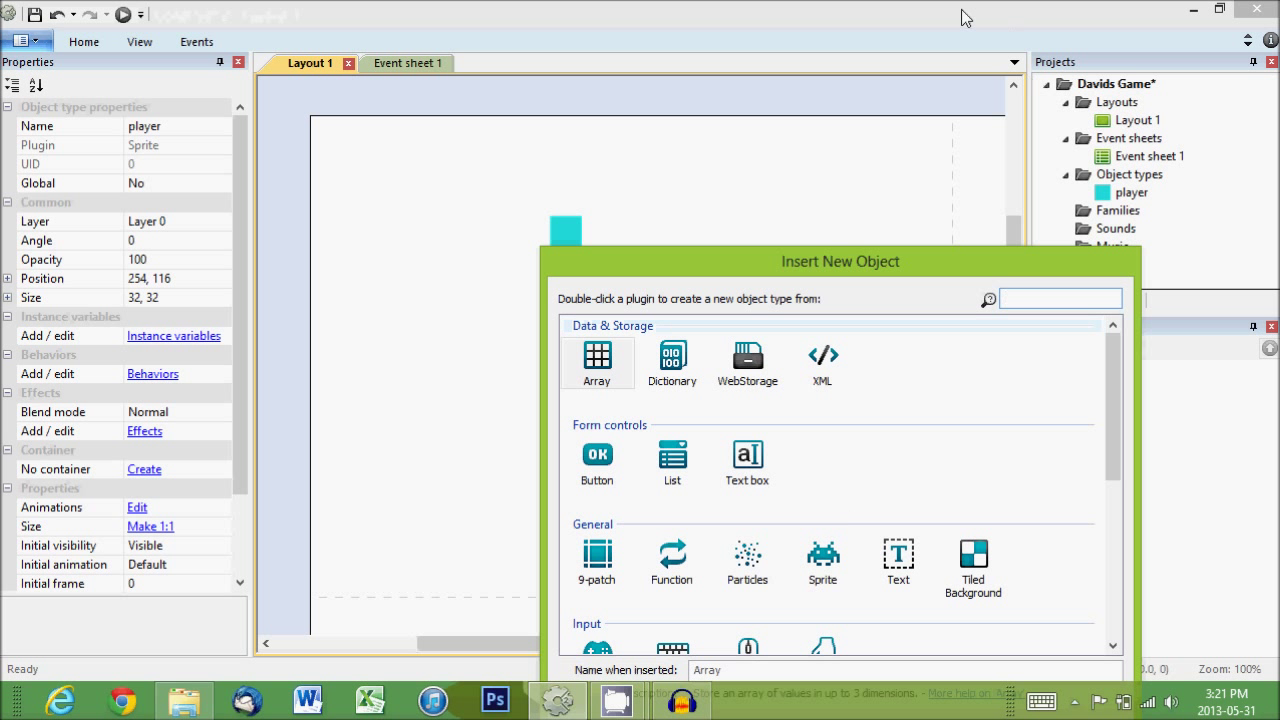
drag(872, 249, 846, 185)
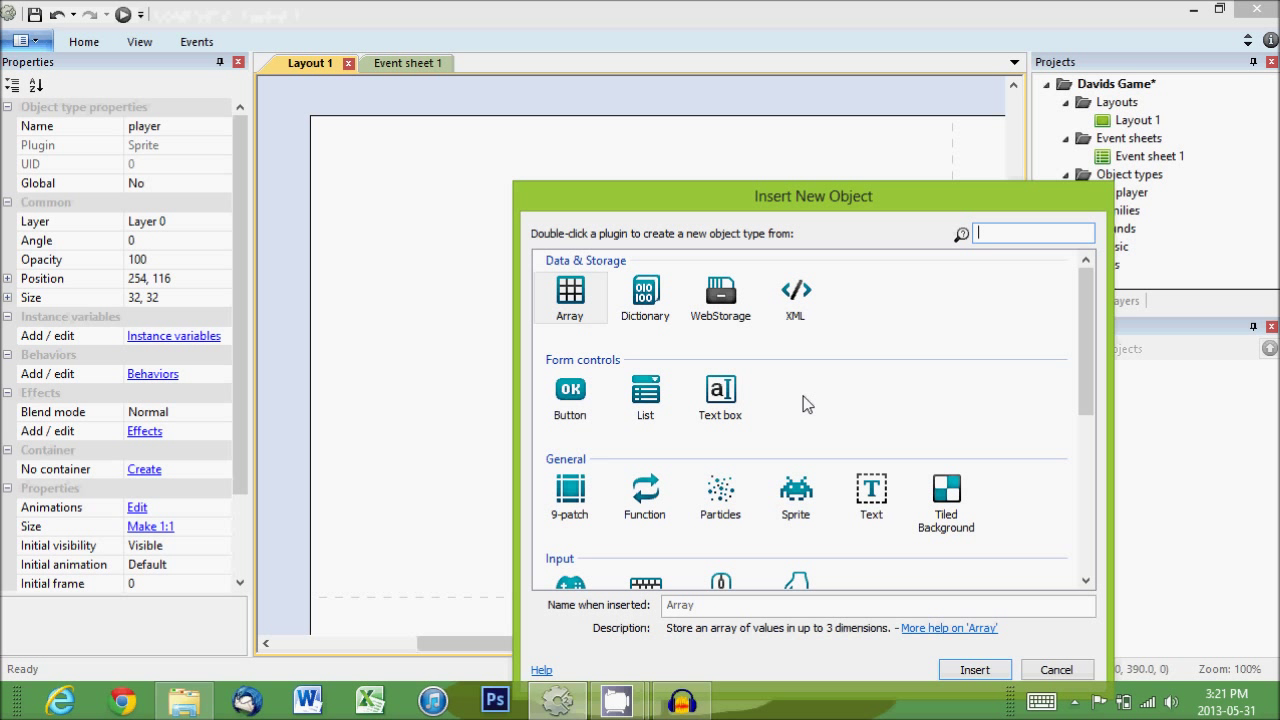
click(810, 495)
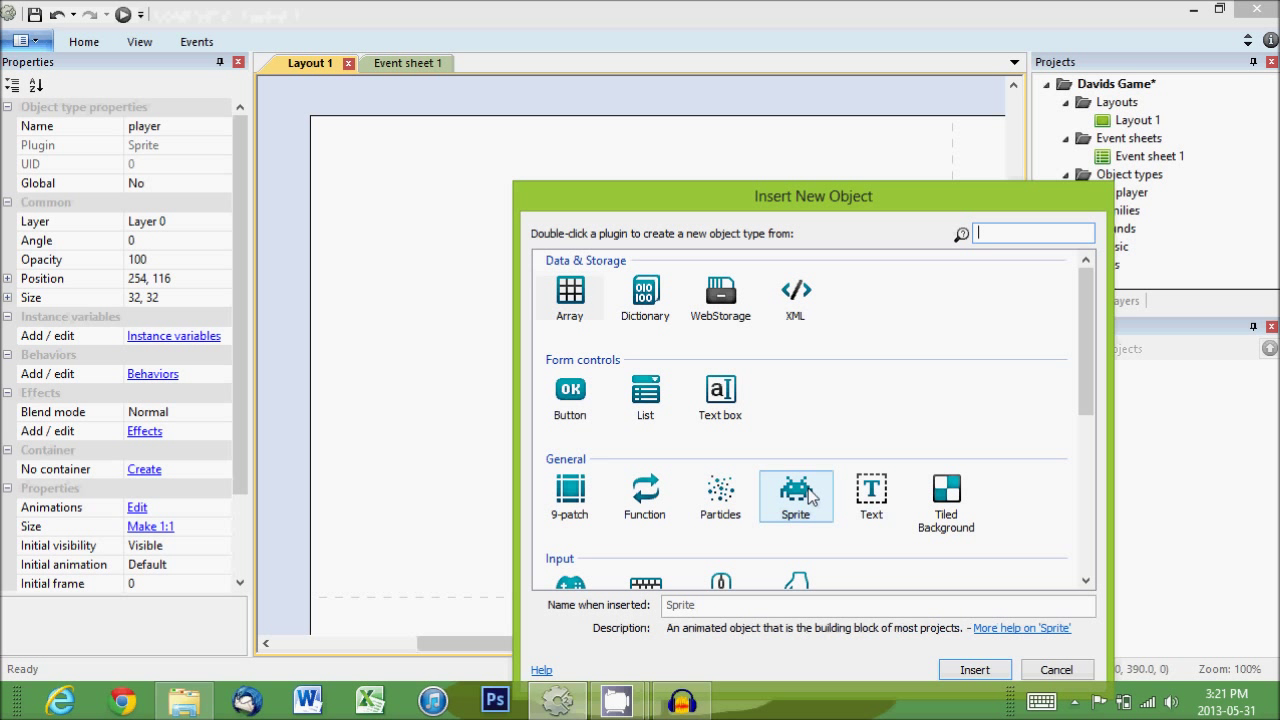
double_click(808, 495)
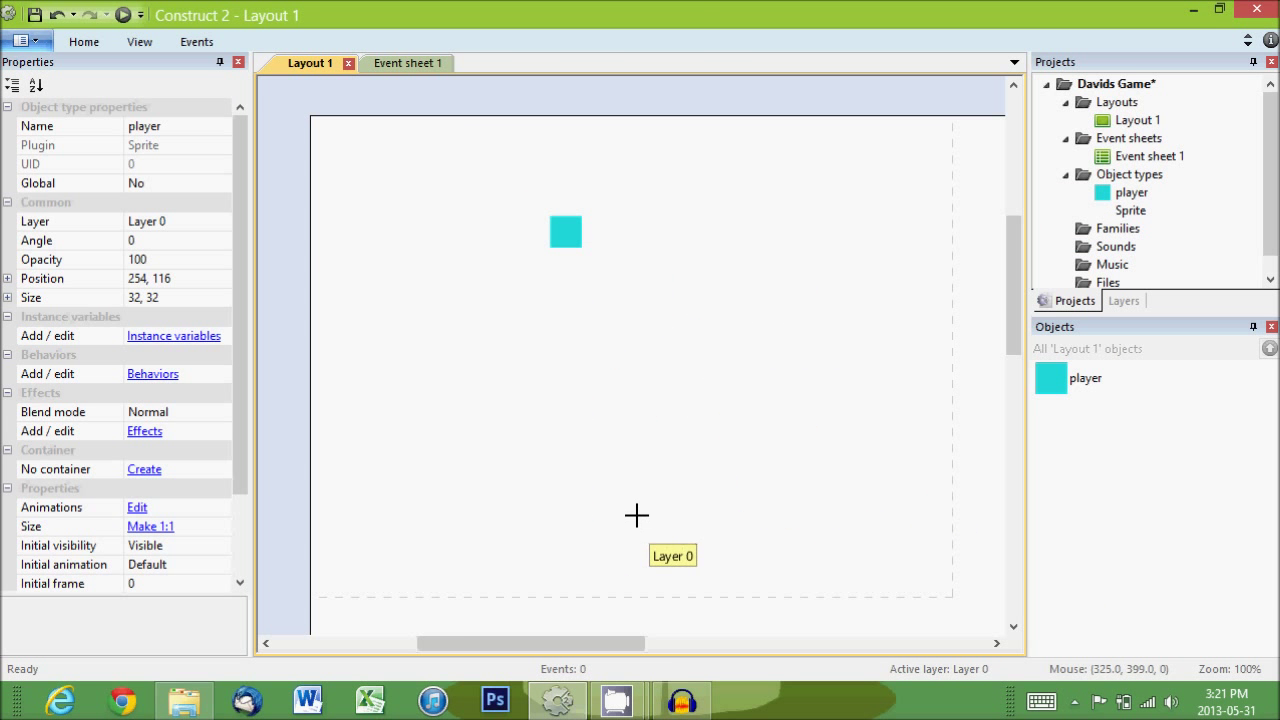
click(637, 515)
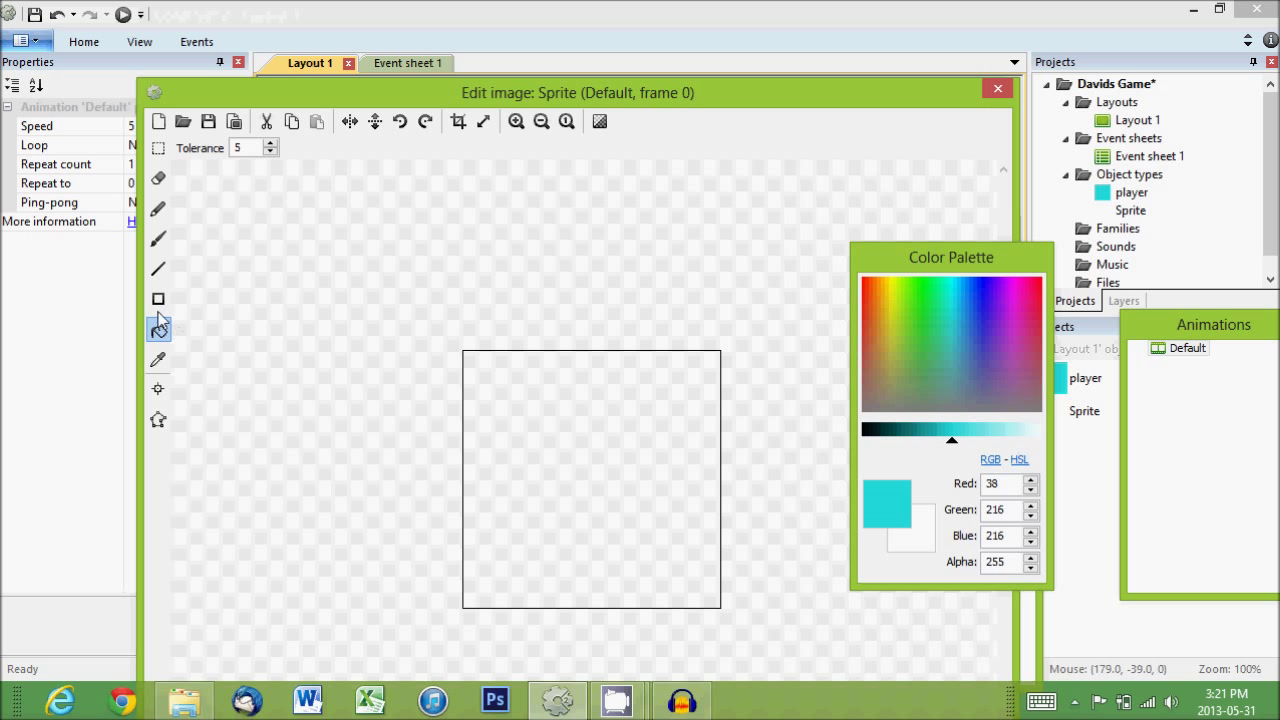
- Fill the second sprite green (68, 233, 21) and resize its canvas to 256×52
drag(928, 327, 915, 300)
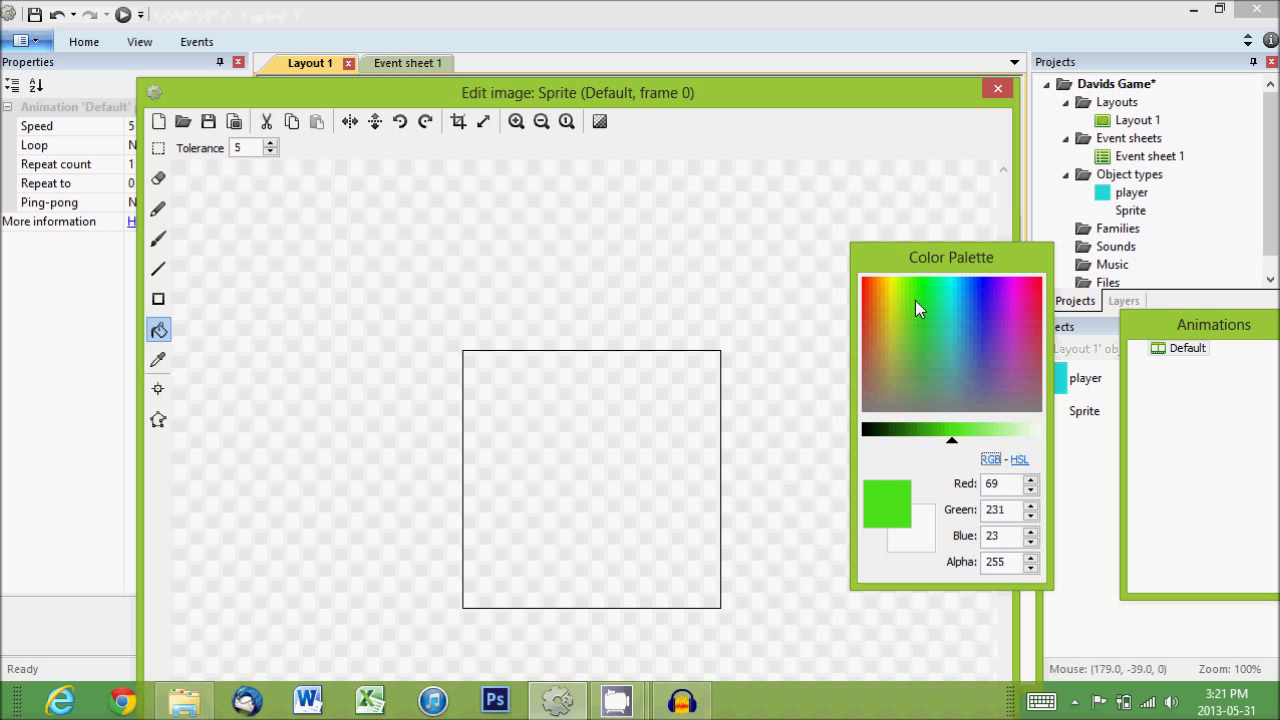
click(685, 523)
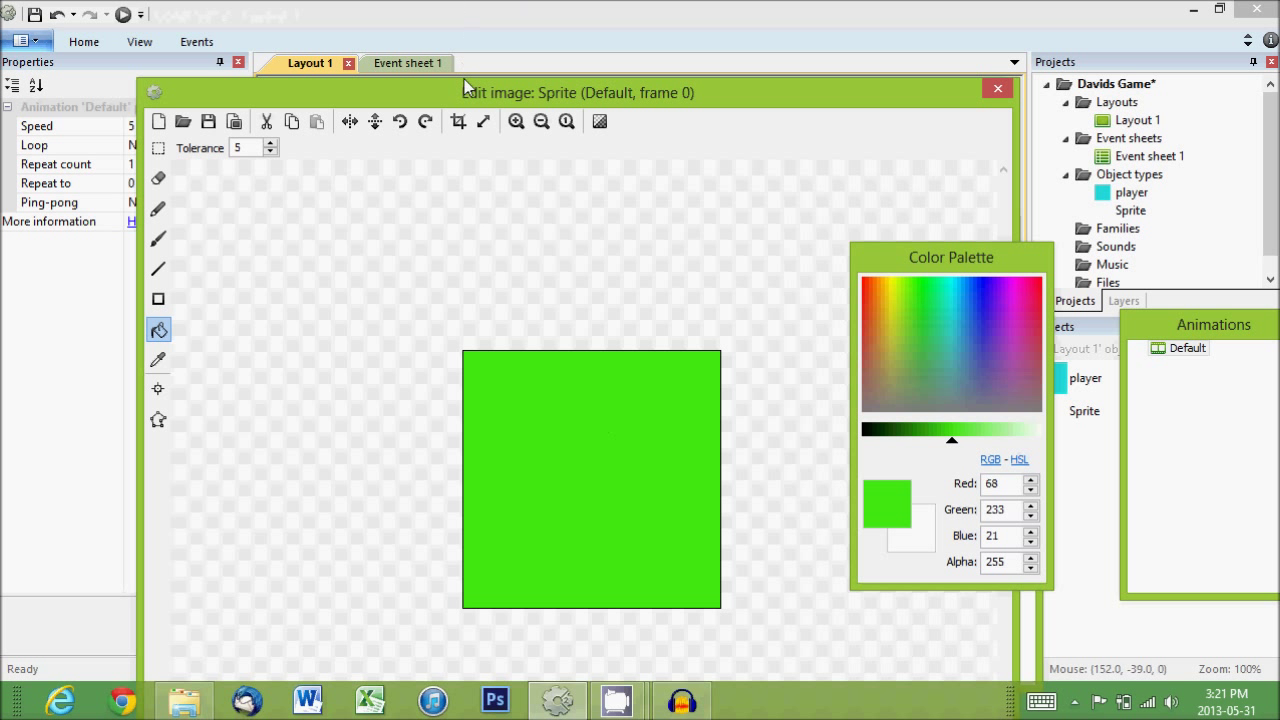
click(483, 123)
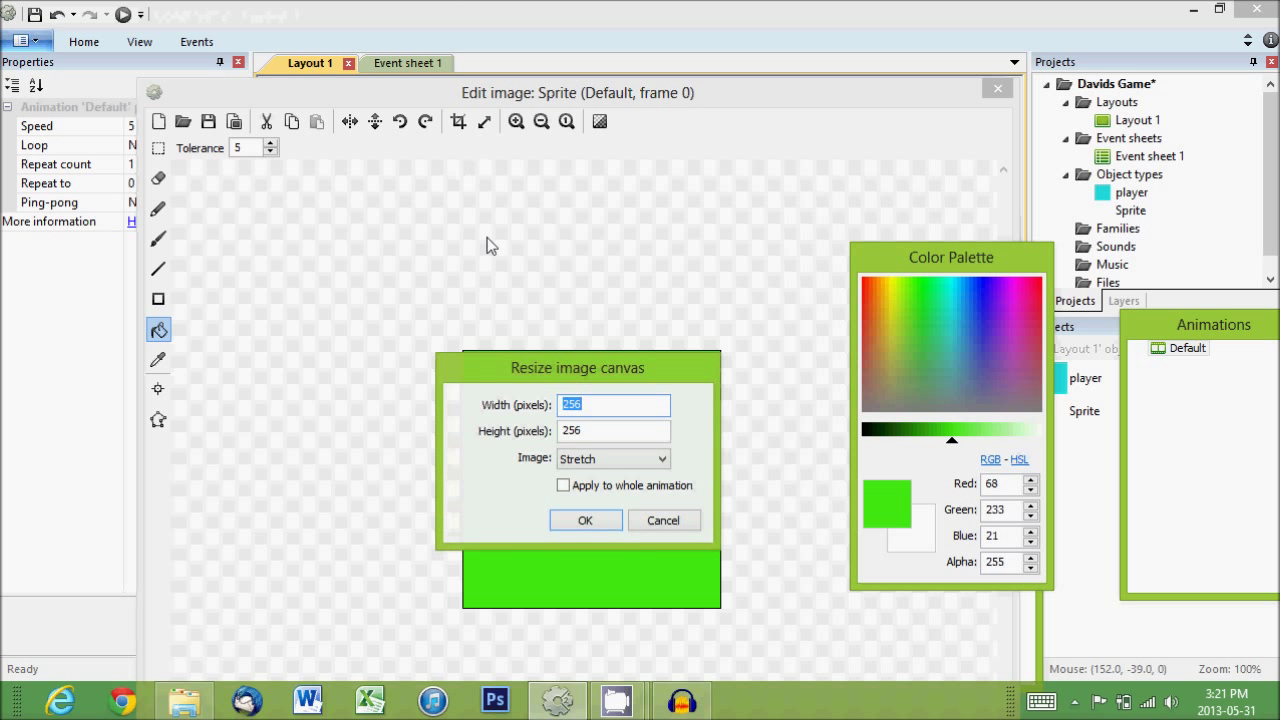
key(Tab)
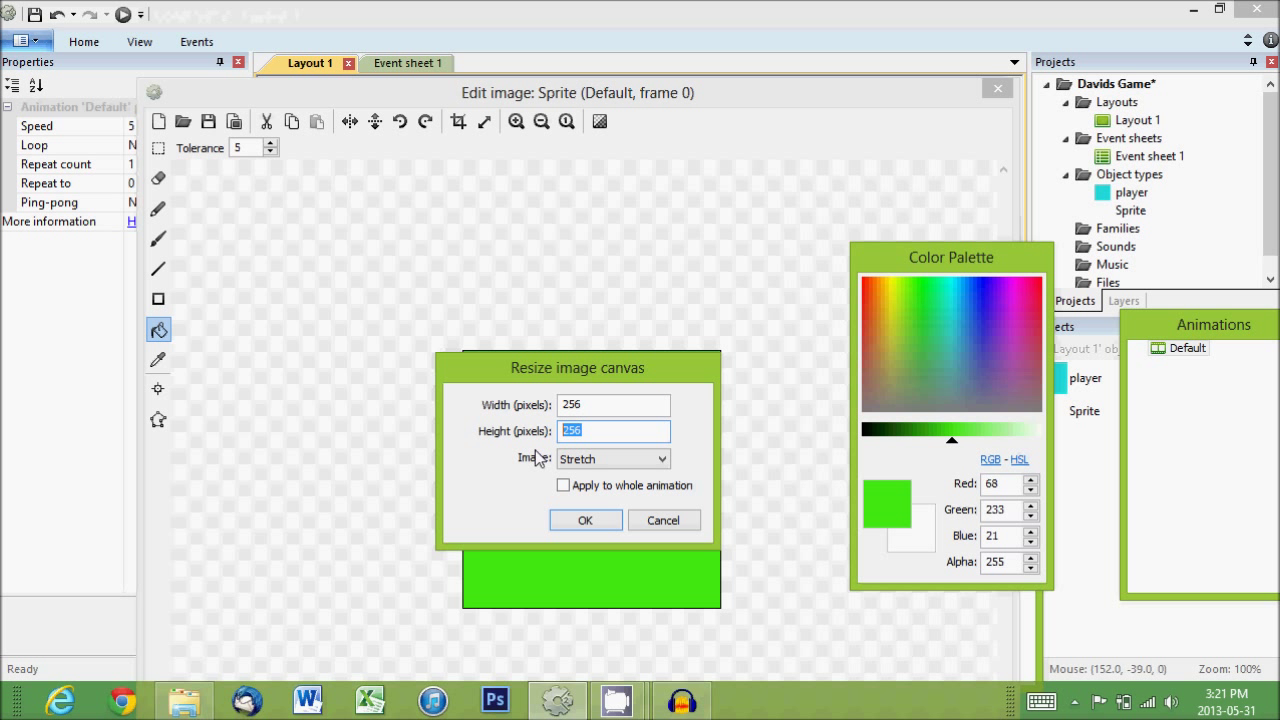
text(52)
click(585, 520)
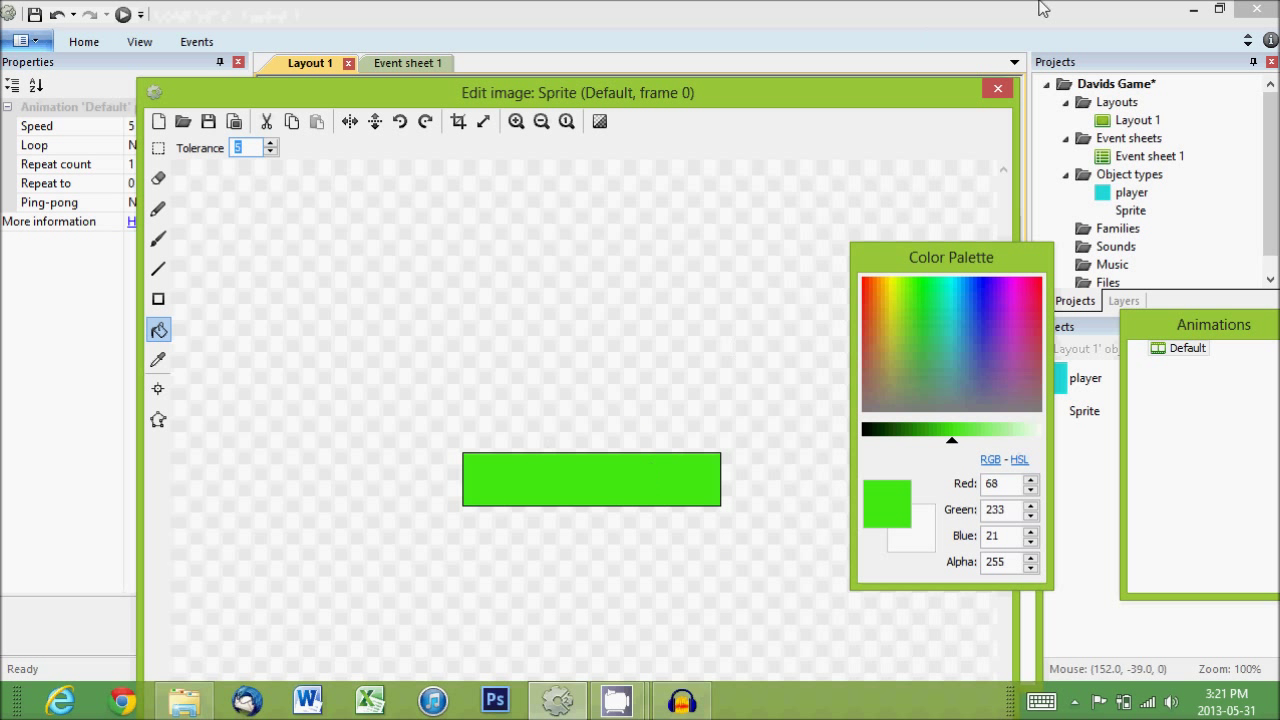
- Close the image editor and nudge the green strip into place below the player
click(1001, 93)
drag(684, 516, 668, 499)
click(663, 402)
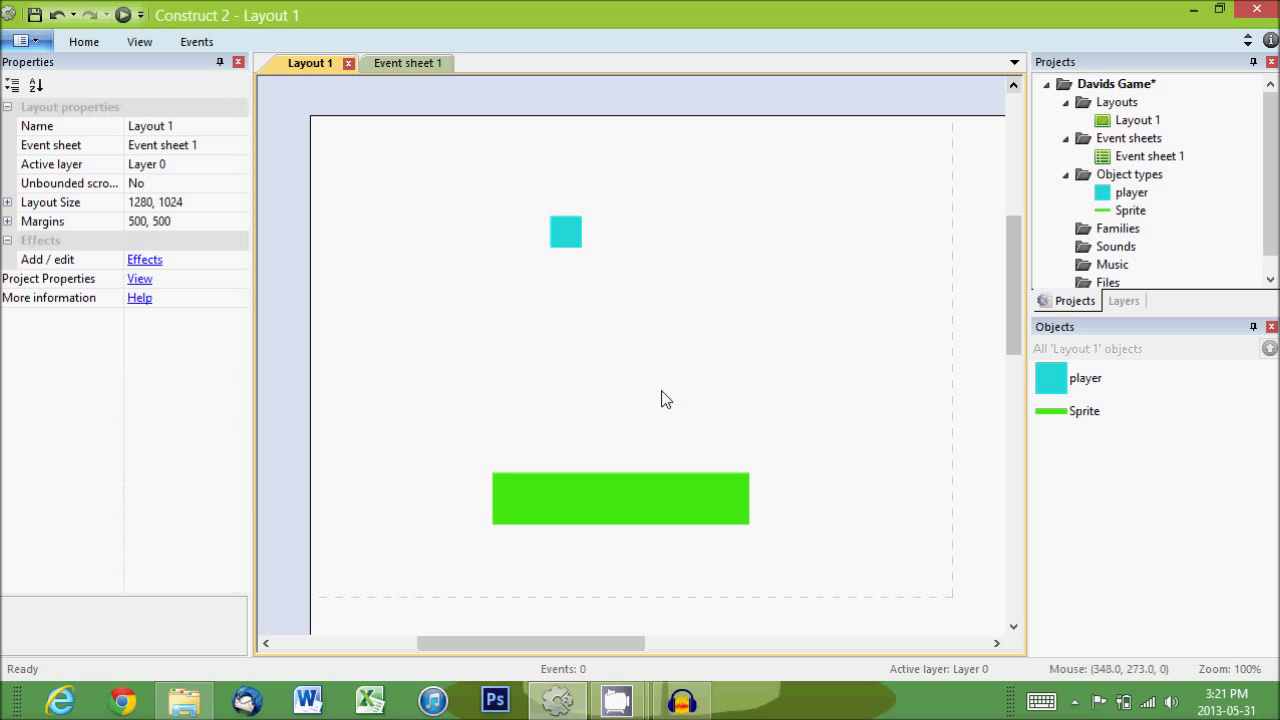
- Select the player sprite and add the Platform behavior from the Movements category
click(577, 236)
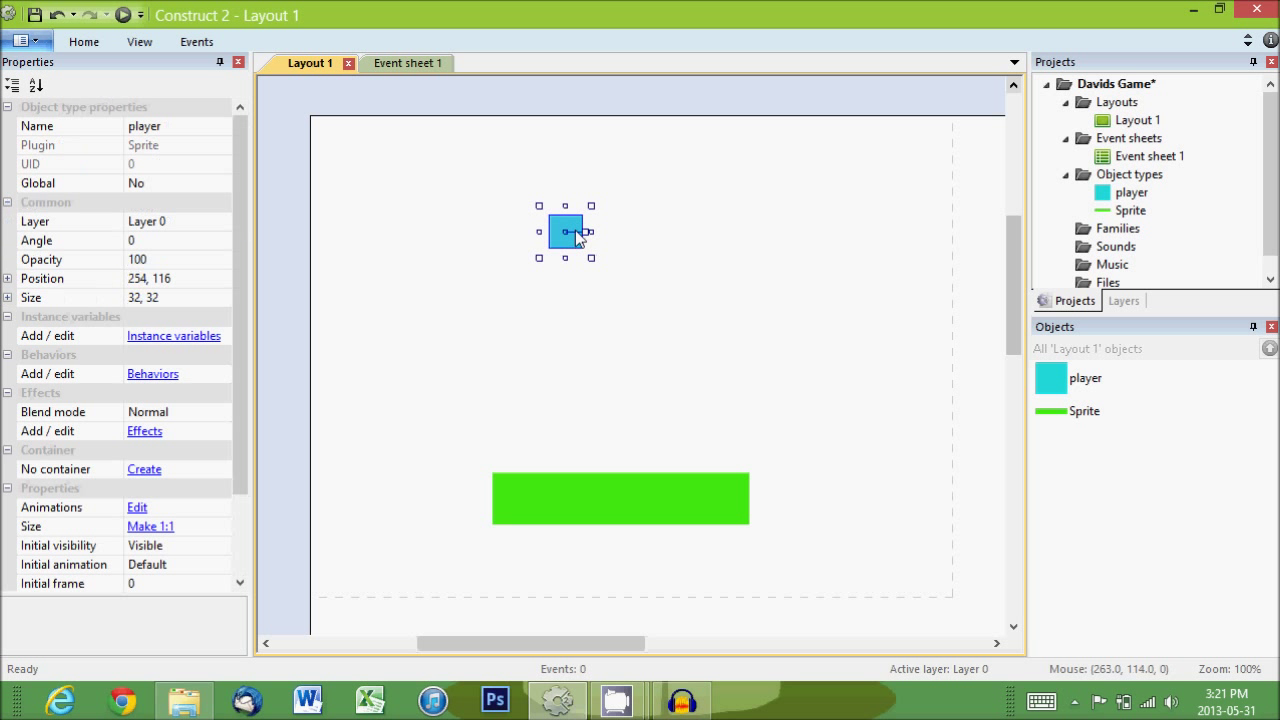
click(165, 376)
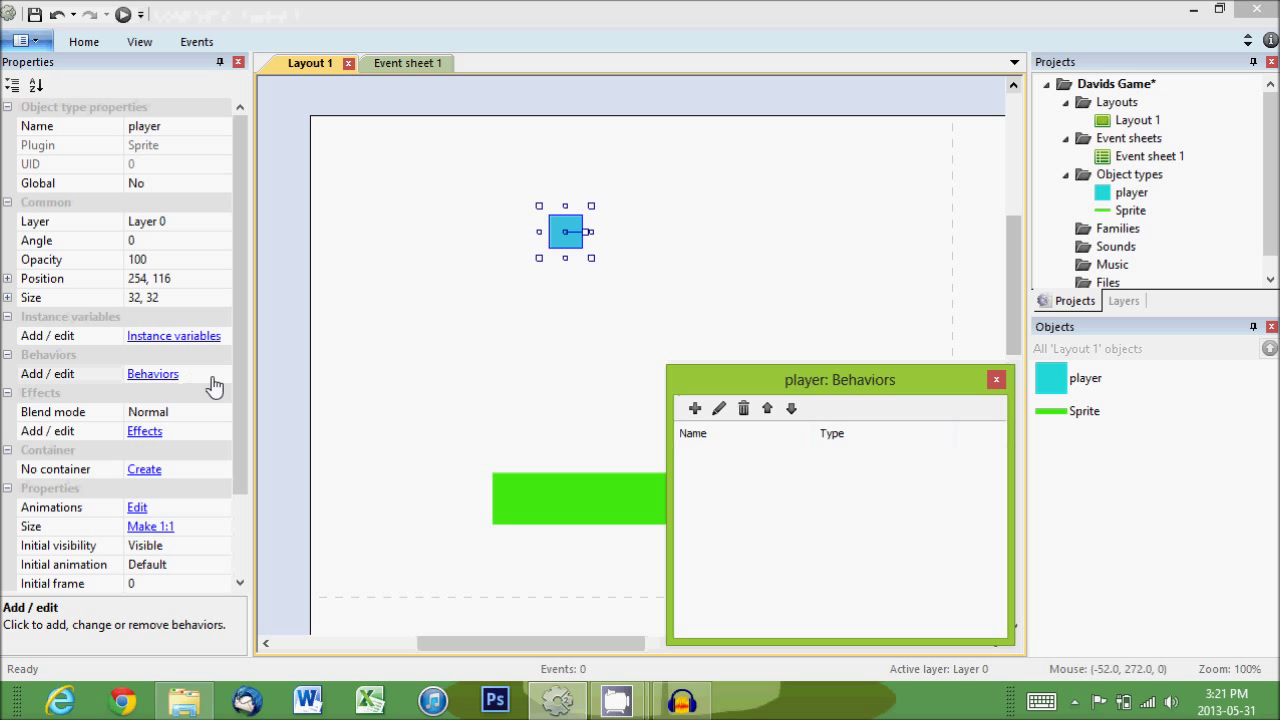
drag(750, 372, 734, 288)
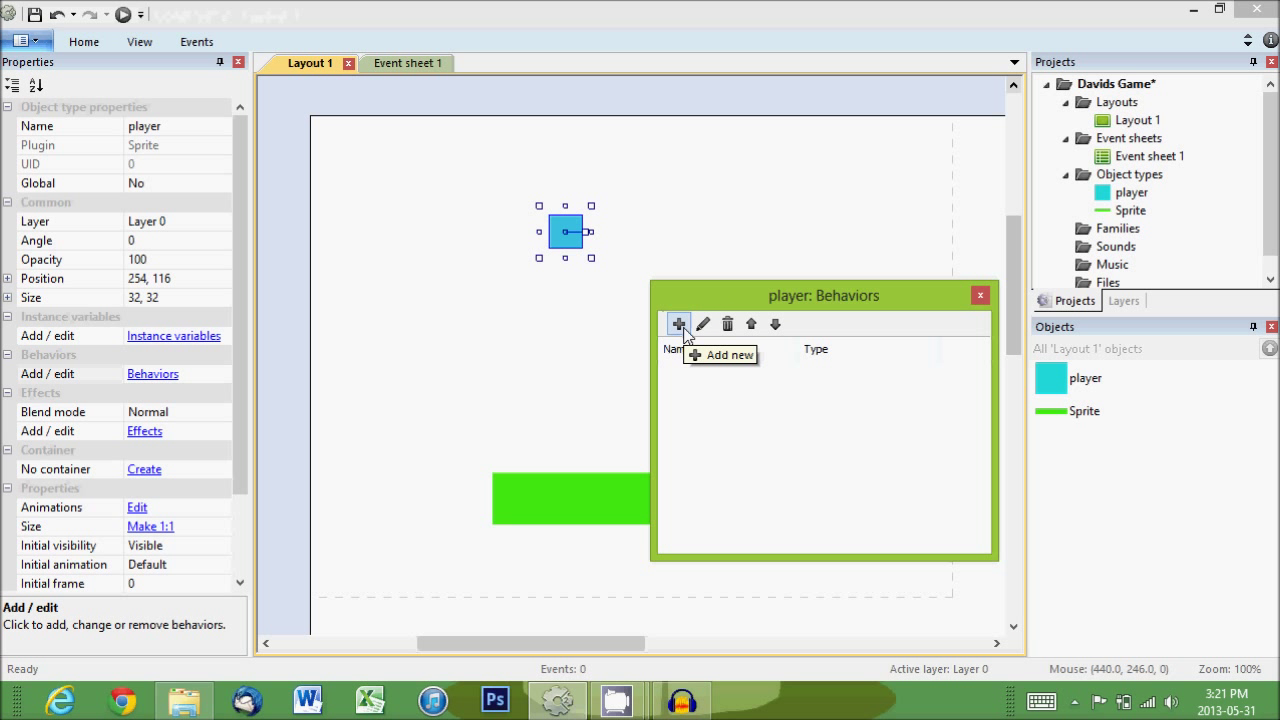
click(681, 326)
drag(697, 308, 704, 208)
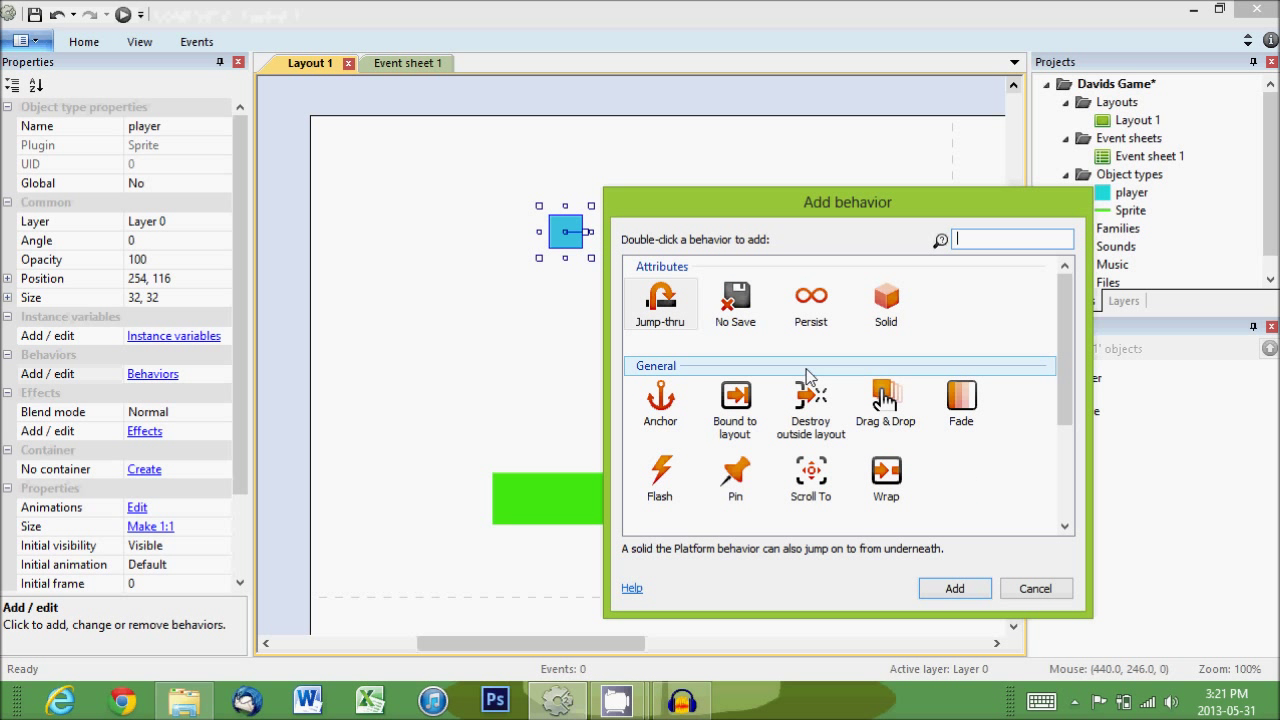
drag(1060, 345, 1055, 428)
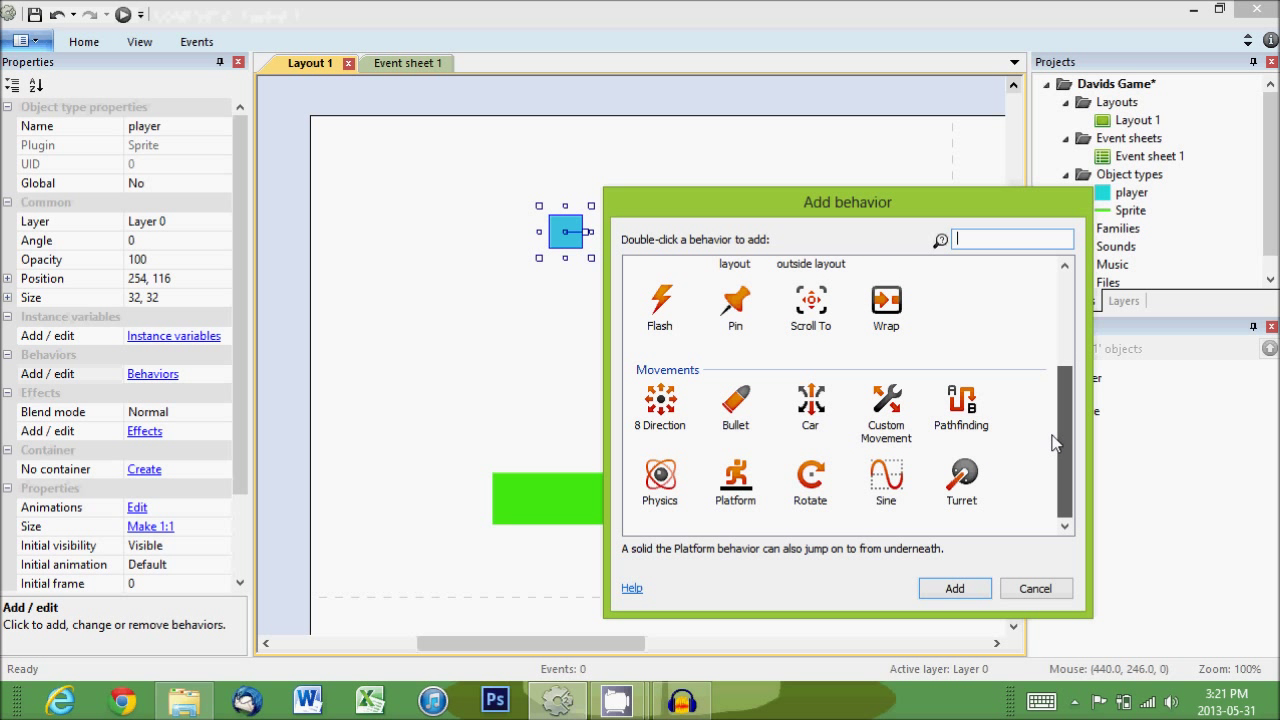
click(735, 487)
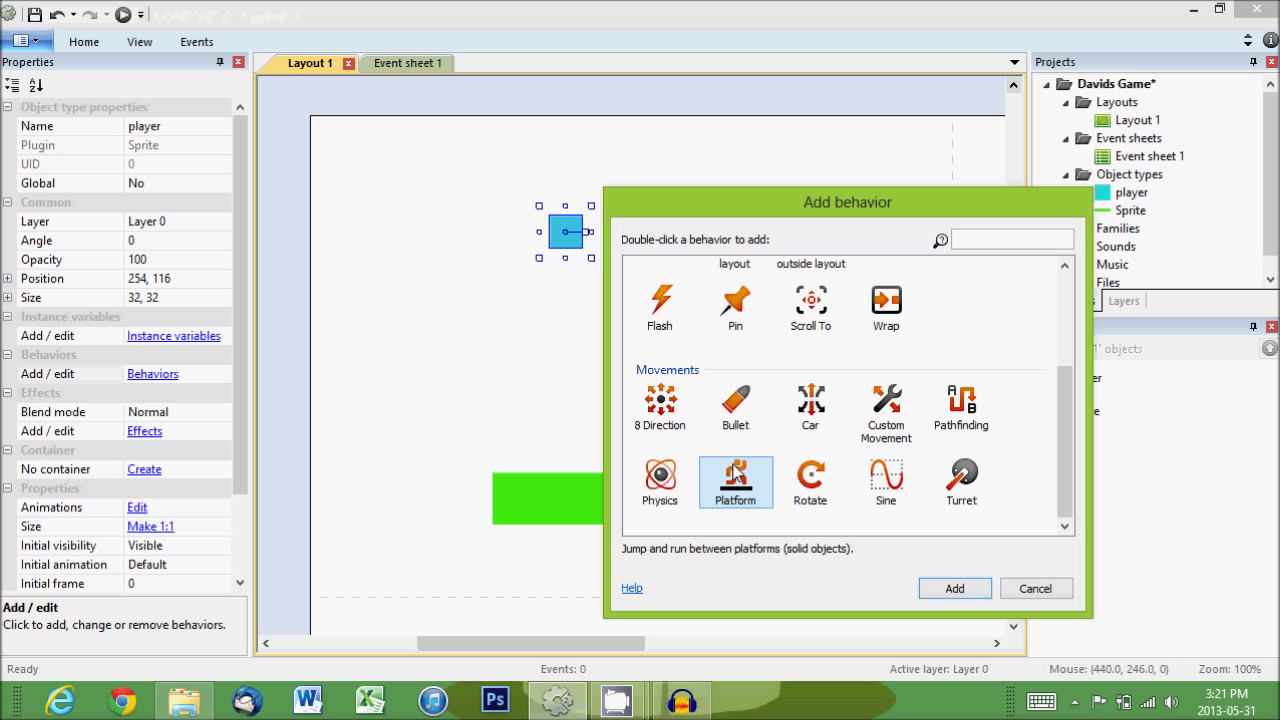
click(735, 470)
click(950, 589)
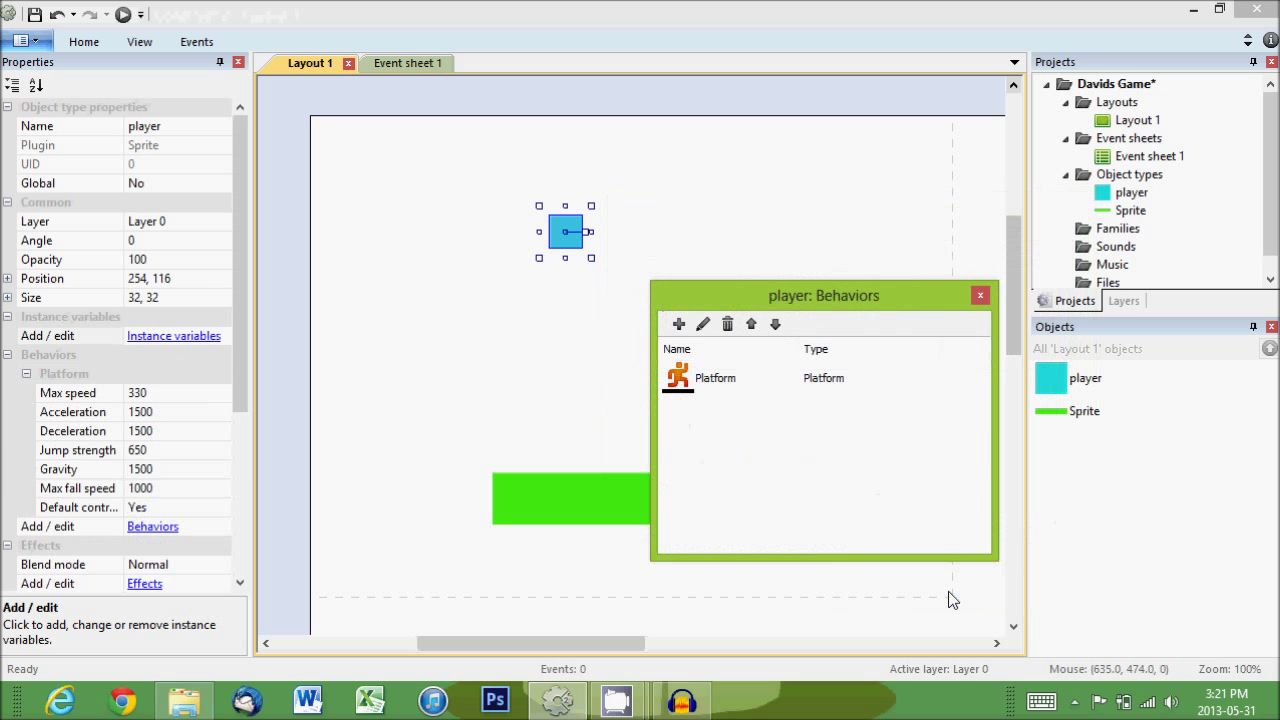
click(980, 295)
- Change the green sprite's Name property from Sprite to 'block'
click(543, 497)
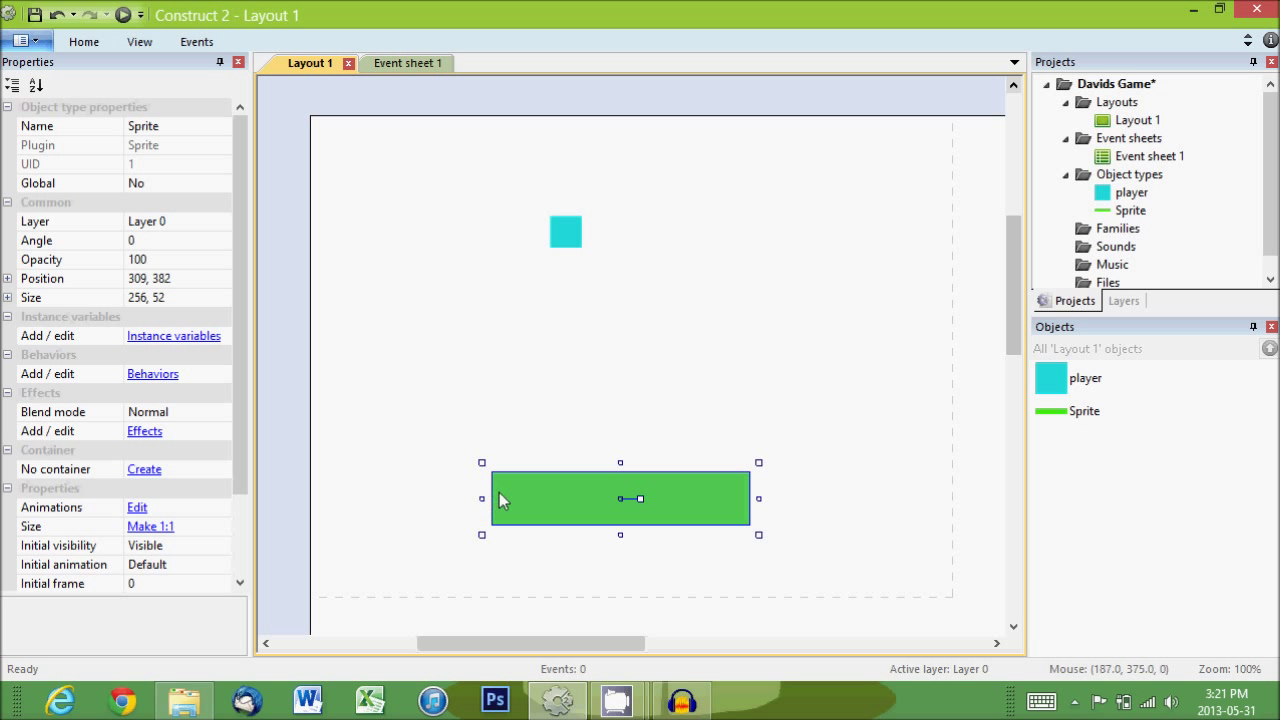
click(170, 137)
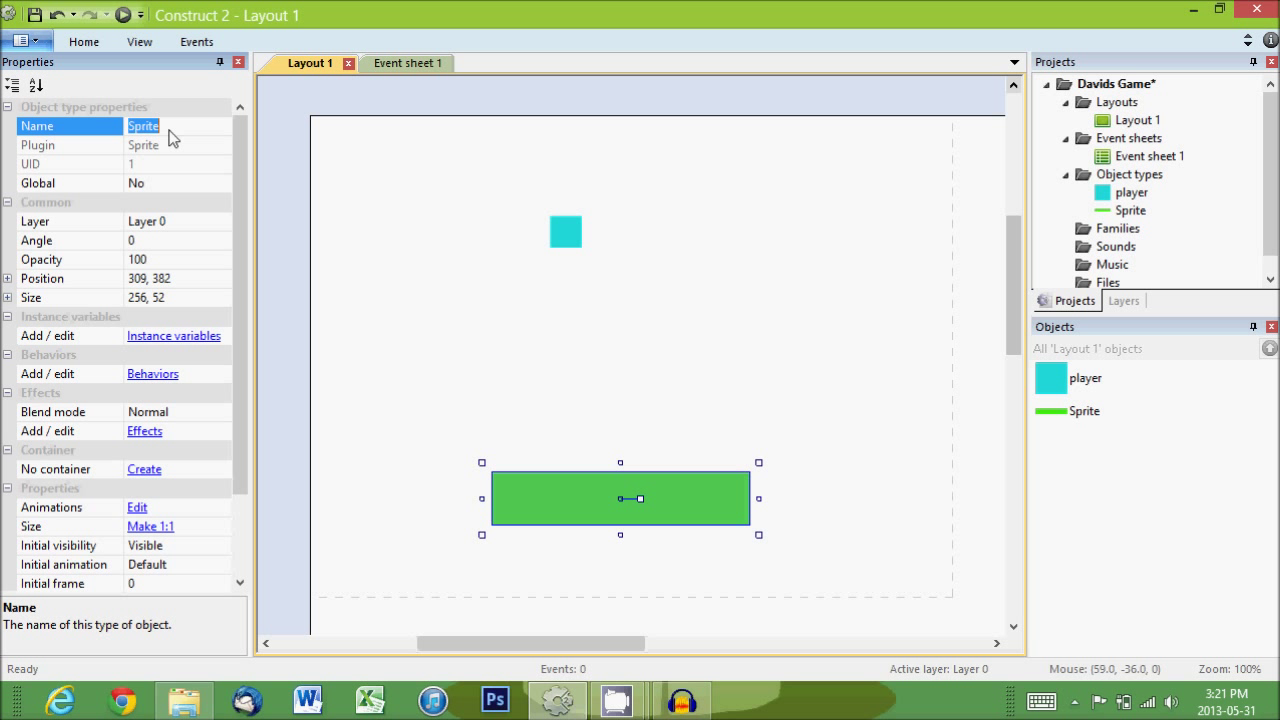
text(block)
click(358, 320)
click(575, 511)
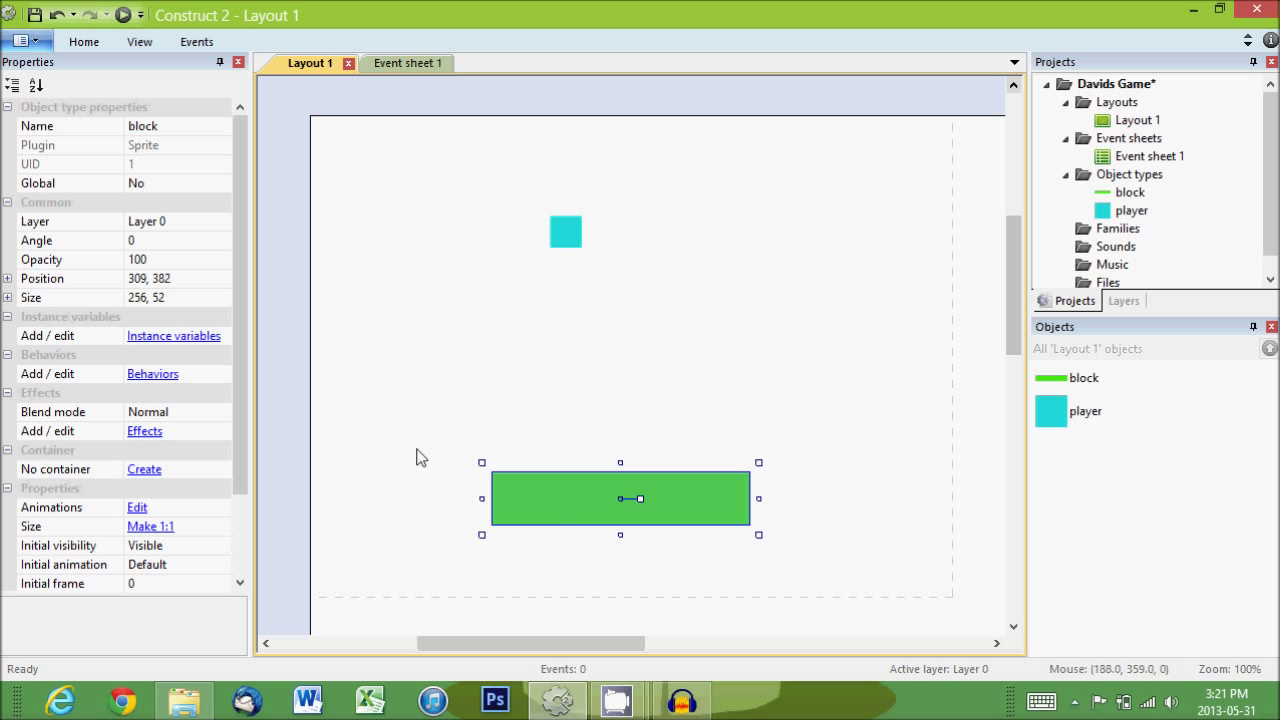
- Add the Solid behavior to the block sprite, choosing it over Jump-thru
click(160, 376)
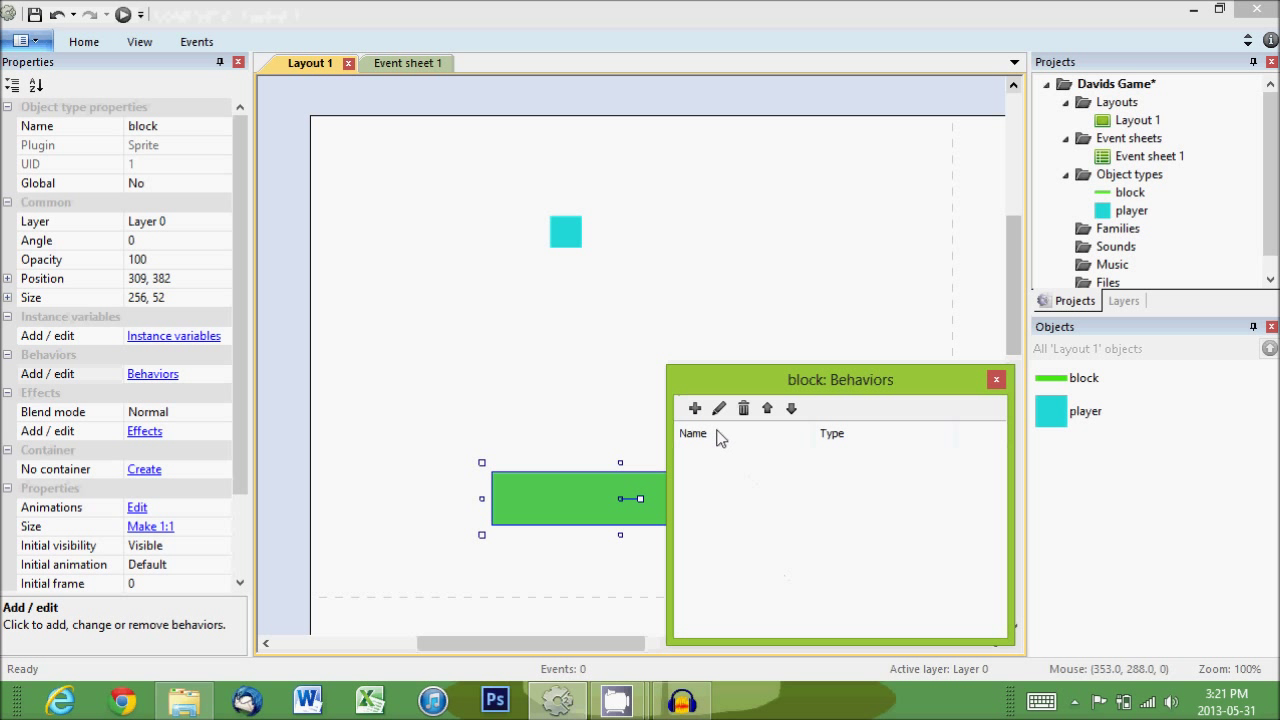
click(695, 408)
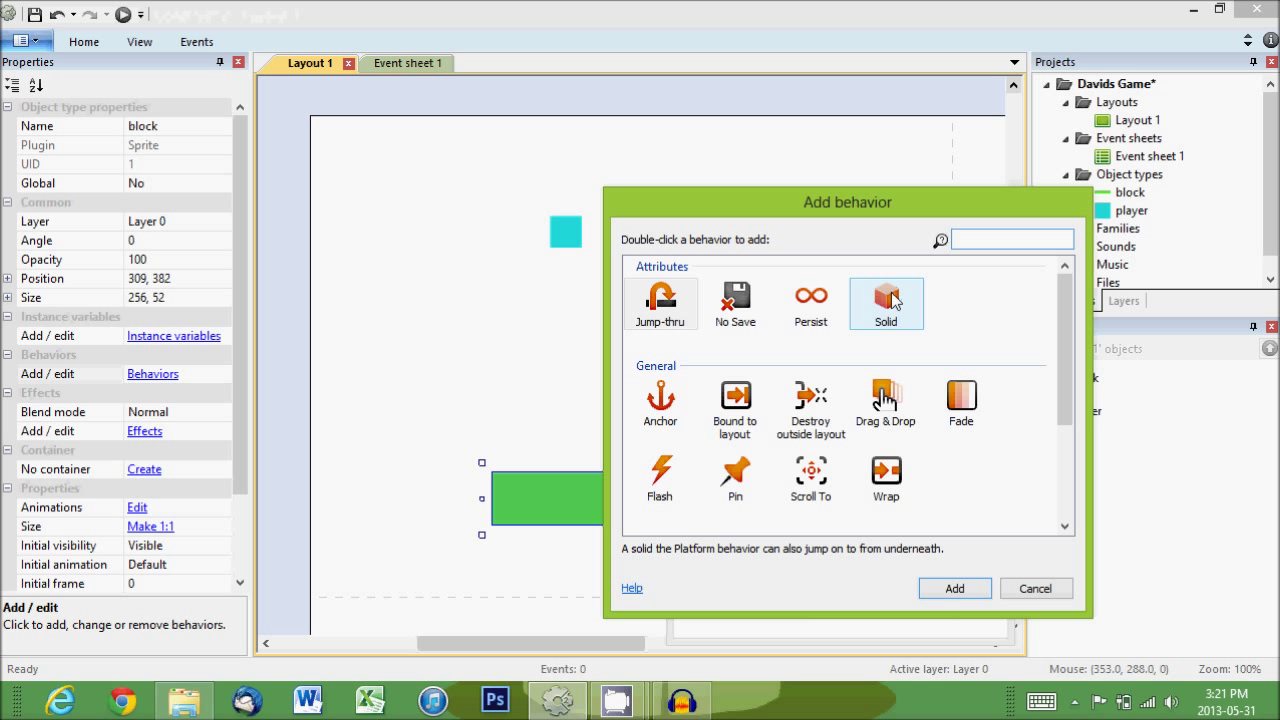
click(888, 308)
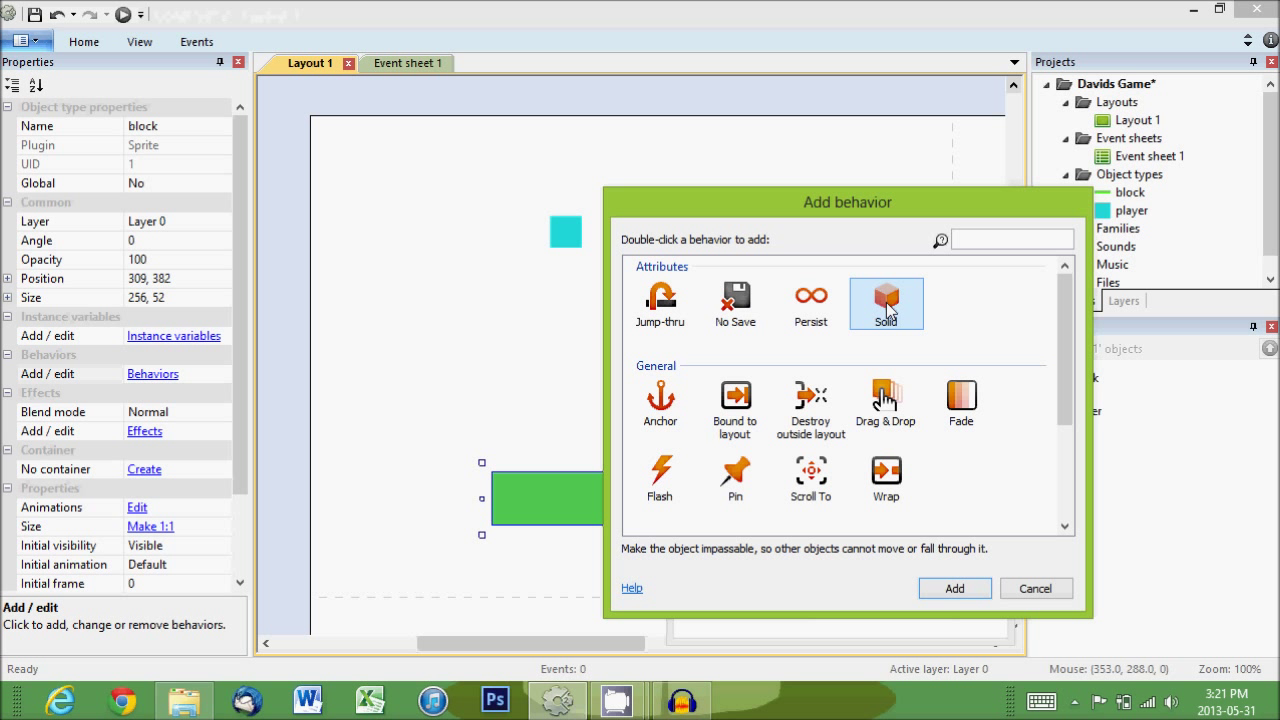
click(674, 318)
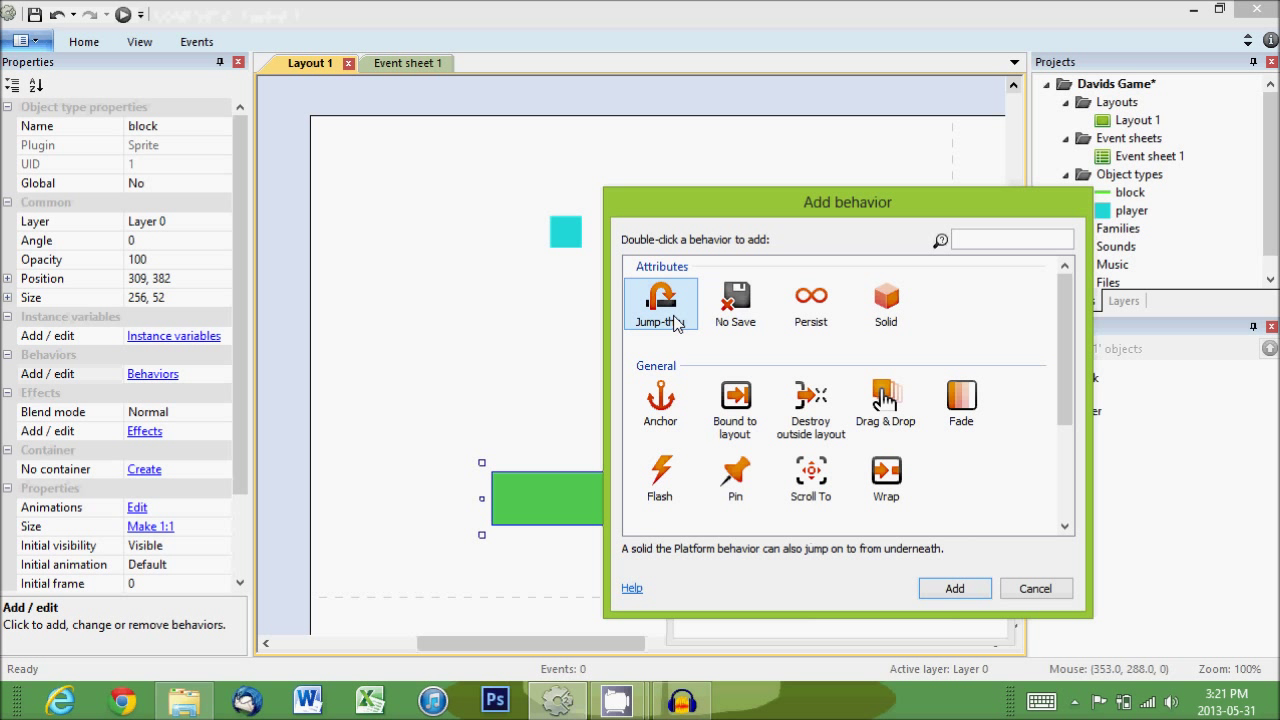
click(883, 308)
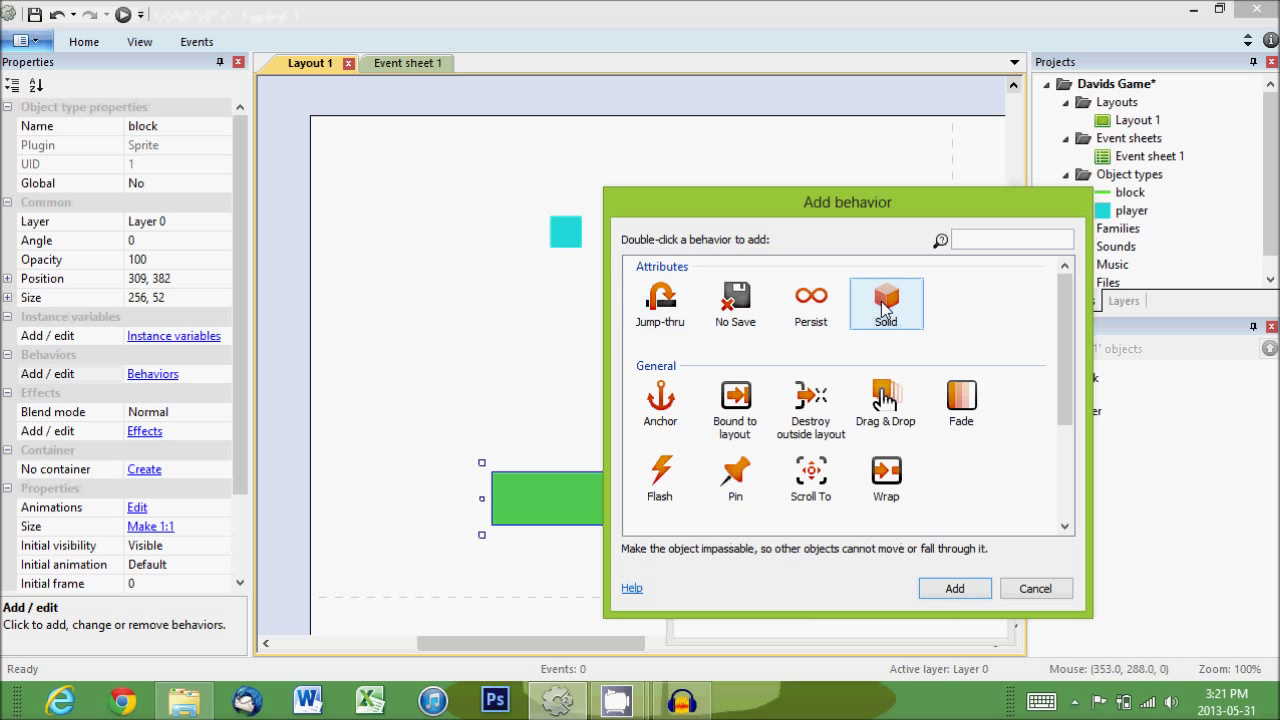
click(955, 589)
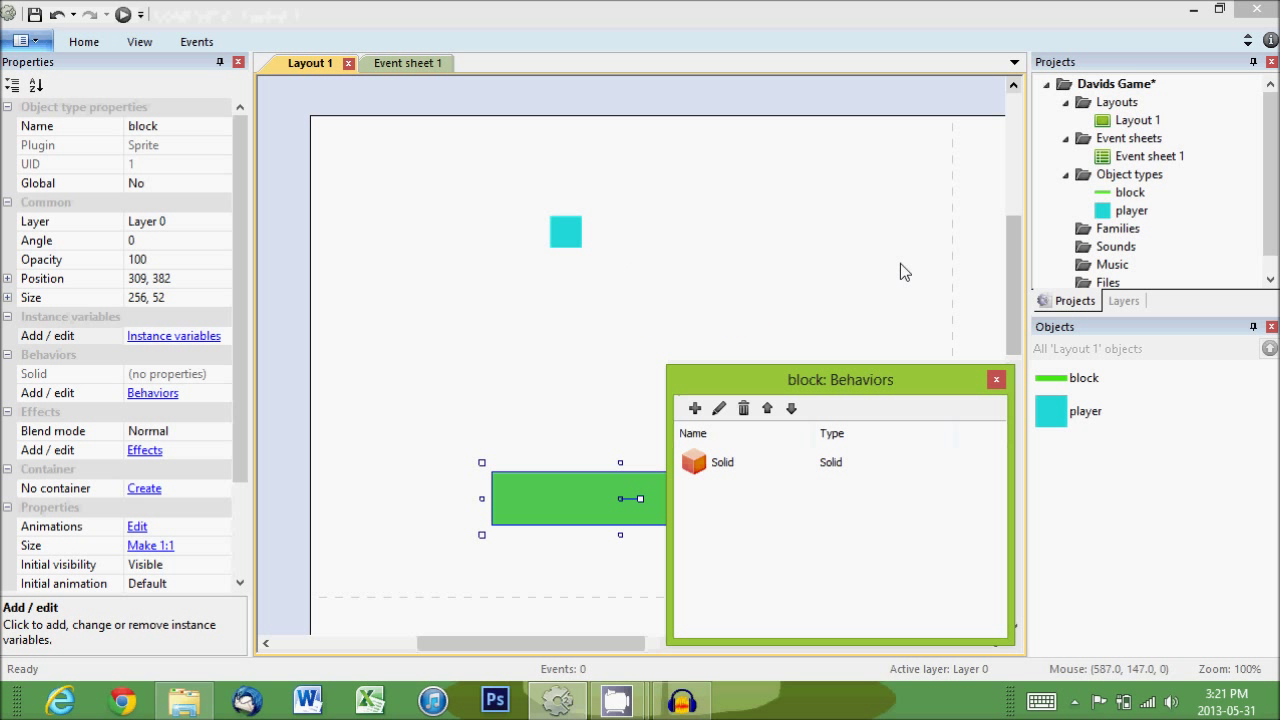
click(996, 380)
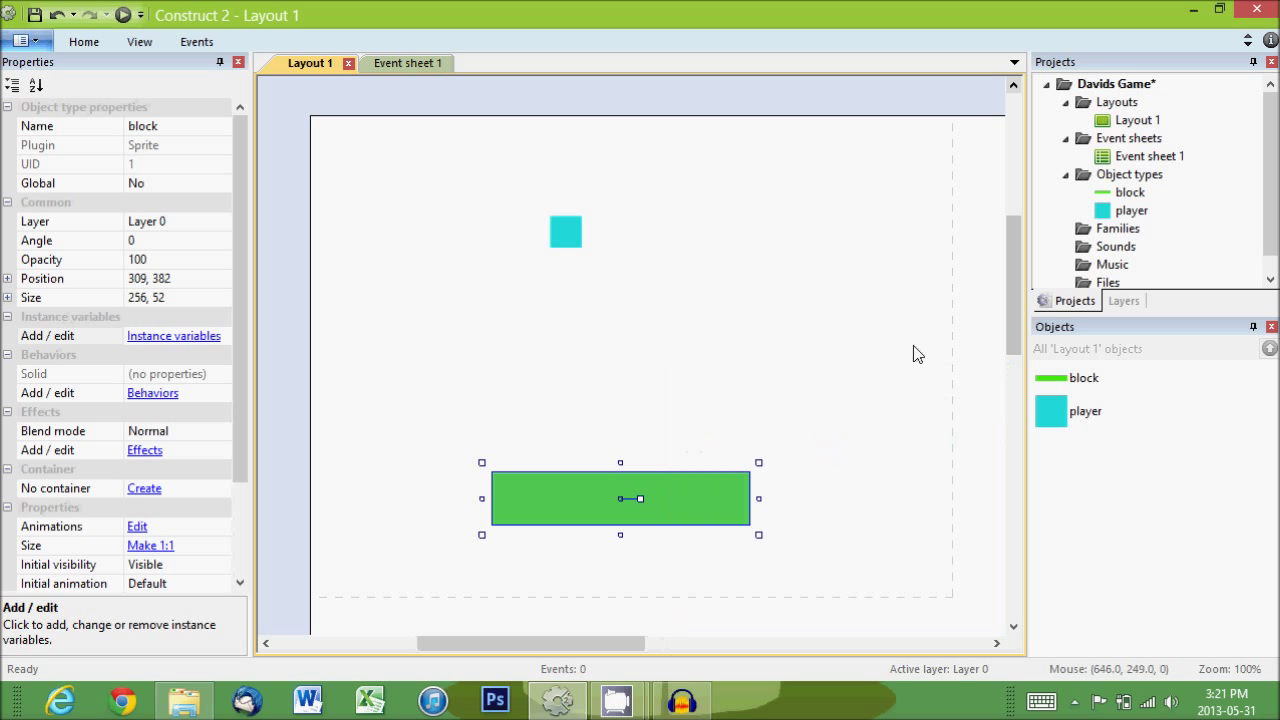
click(831, 329)
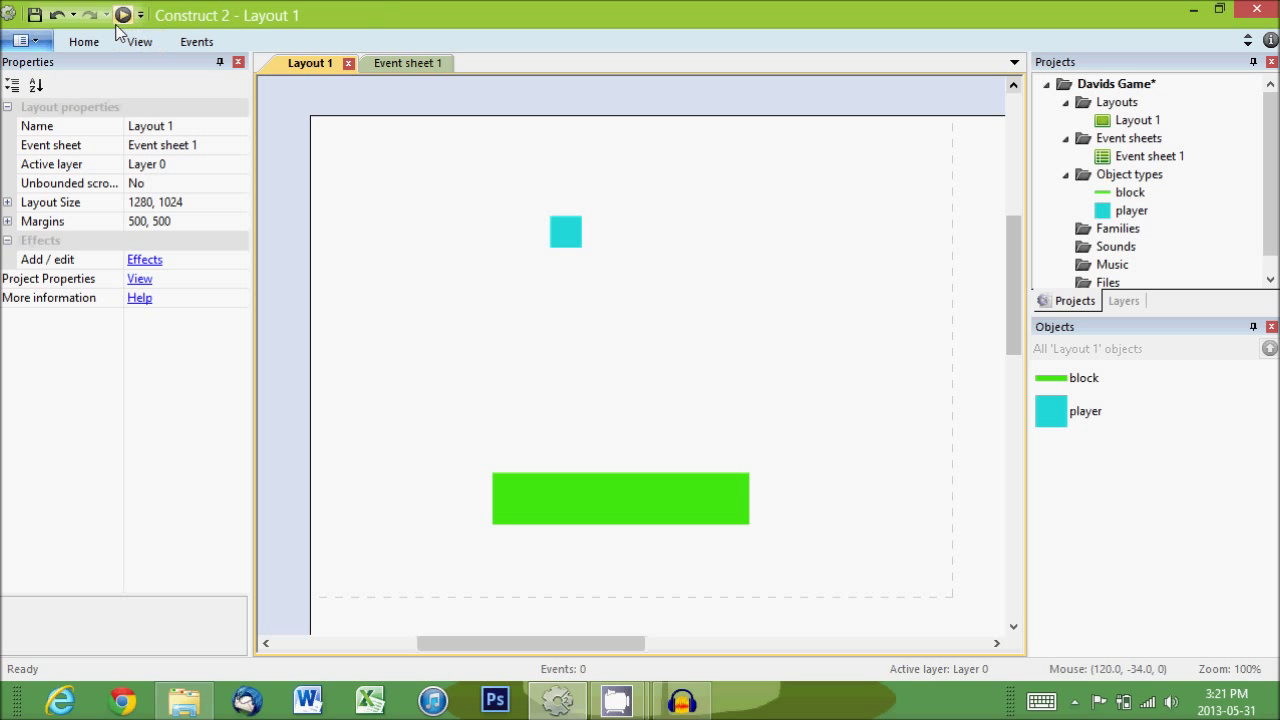